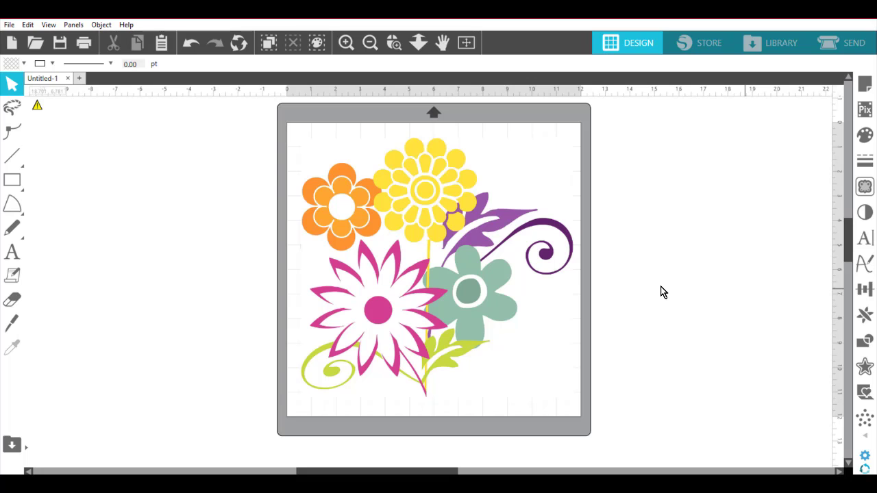
# Step: Nudge the flower image slightly to the right on the mat and open the Trace by Color settings
pyautogui.moveTo(392, 267)
pyautogui.mouseDown()
pyautogui.moveTo(405, 265)
pyautogui.moveTo(398, 267)
pyautogui.mouseUp()
pyautogui.click(515, 162)
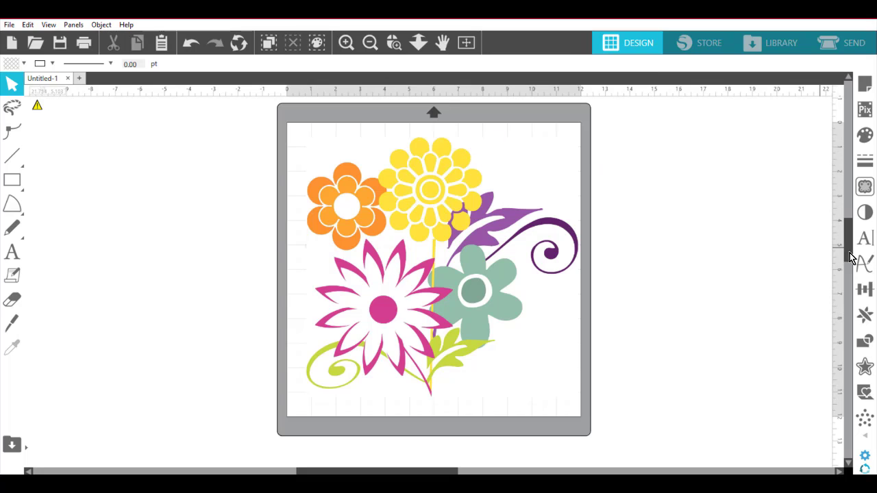
pyautogui.click(864, 189)
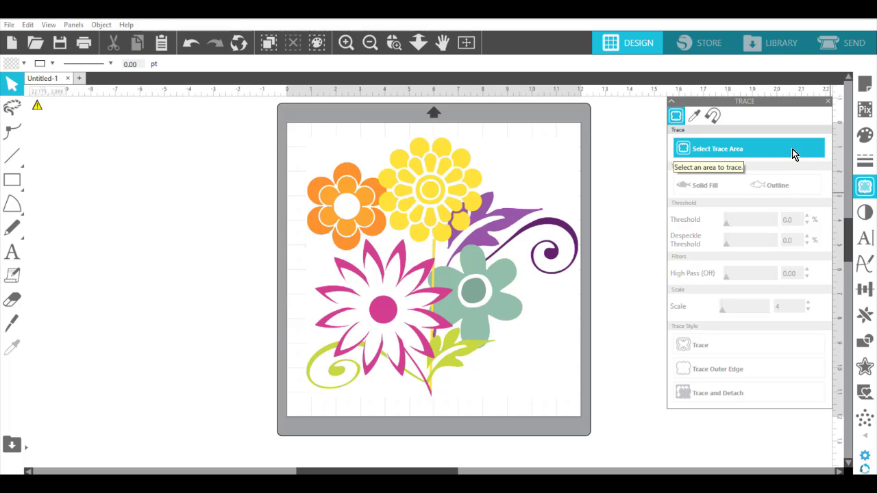
pyautogui.click(695, 119)
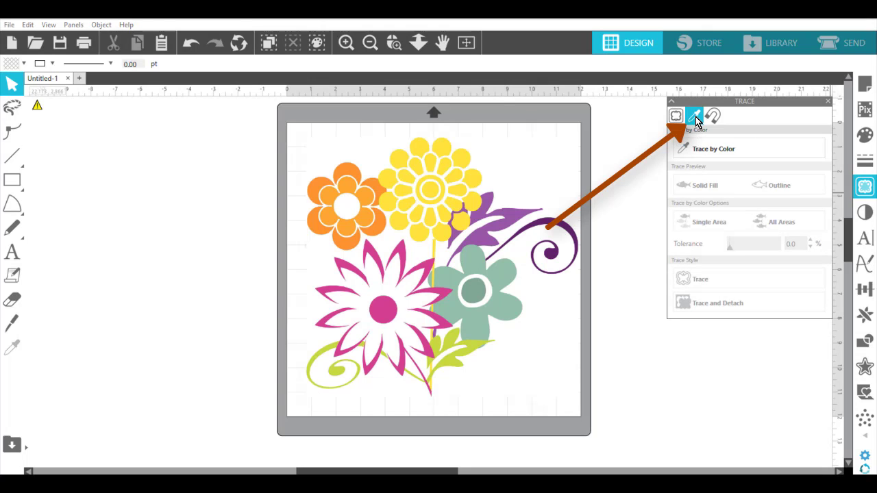
# Step: Try tracing by color from a yellow petal with a 9.0% tolerance, applied to All Areas
pyautogui.click(716, 150)
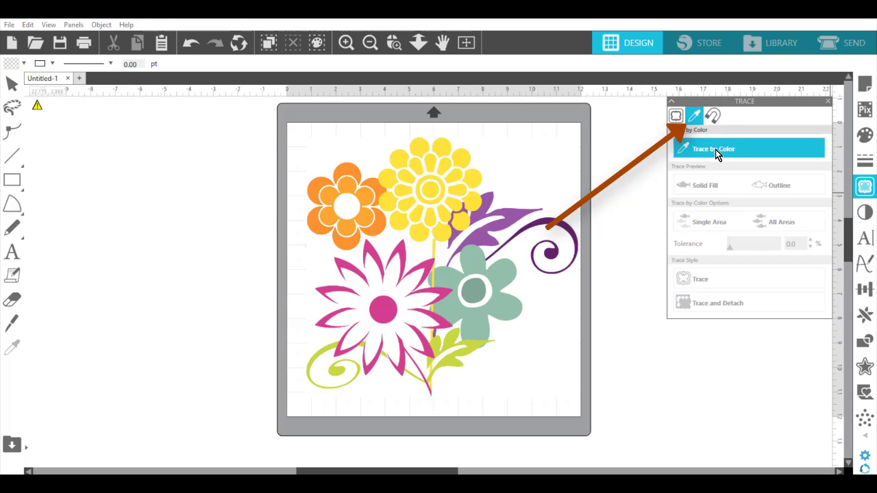
pyautogui.click(448, 139)
pyautogui.click(443, 145)
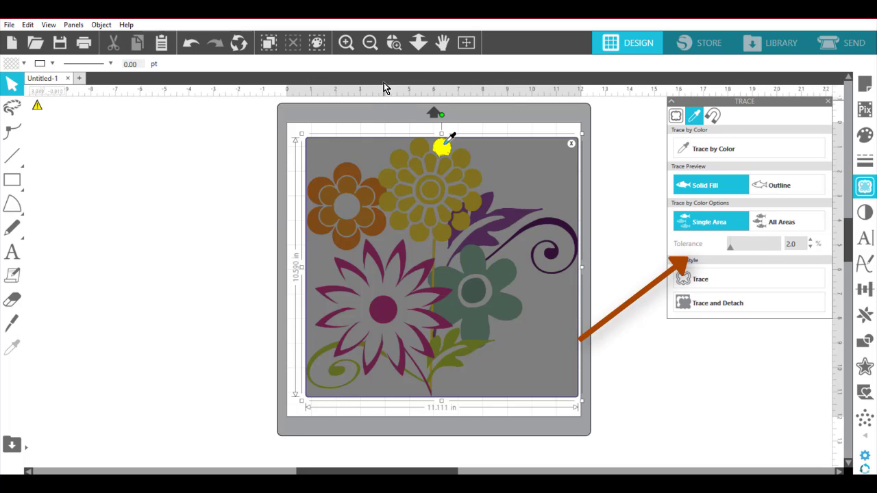
pyautogui.click(394, 44)
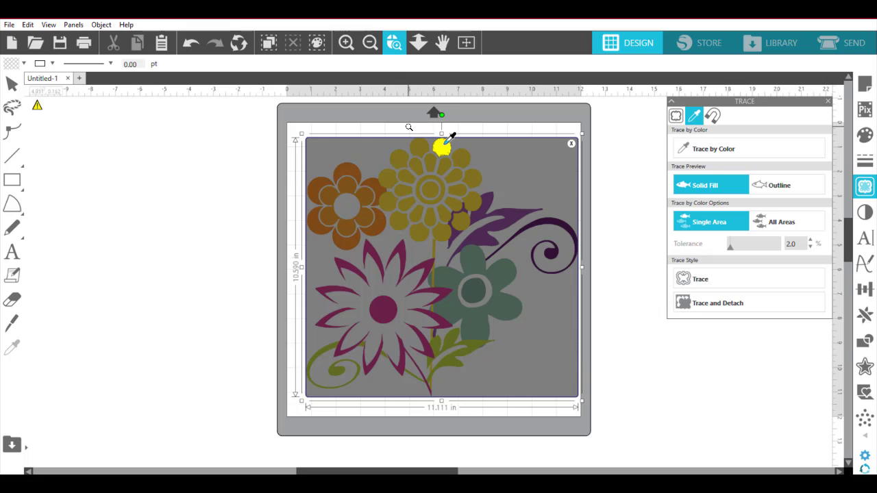
pyautogui.click(480, 180)
pyautogui.click(481, 179)
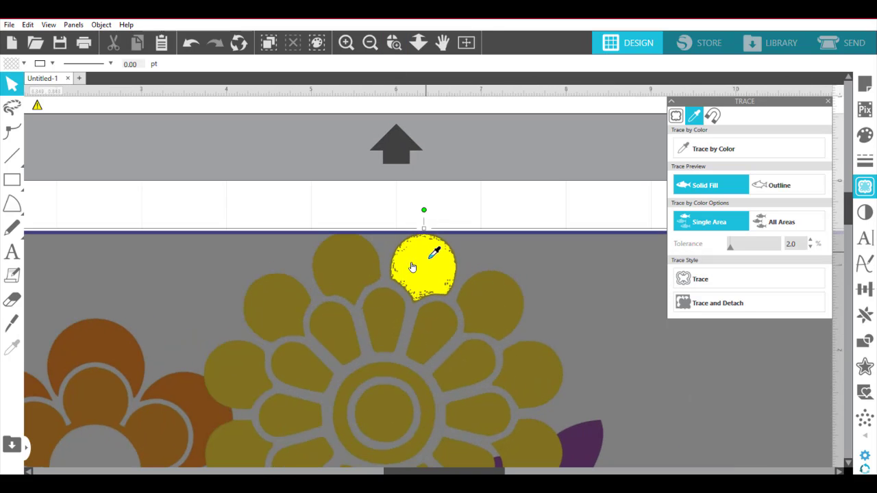
pyautogui.click(734, 250)
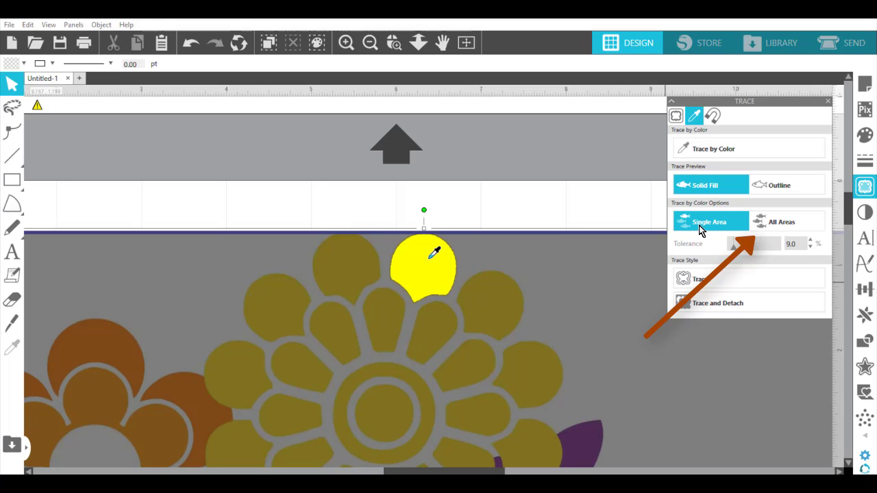
pyautogui.click(785, 228)
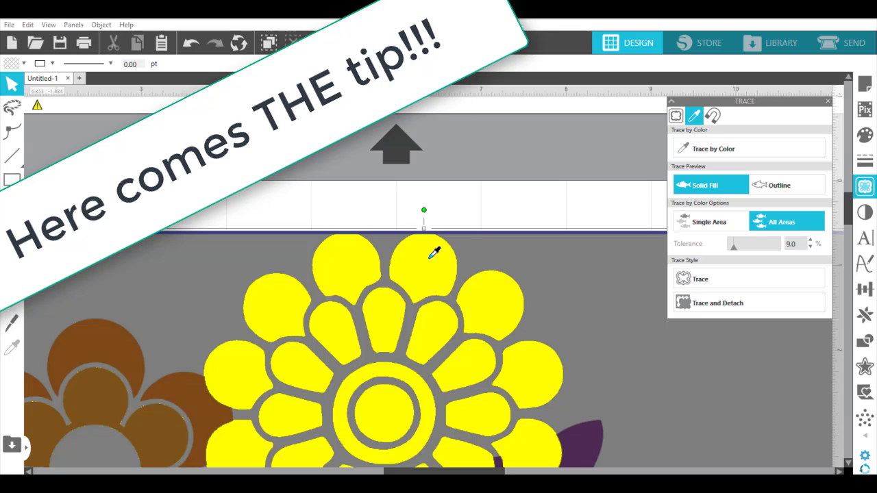
# Step: Trace the yellow areas, then move the original image off the mat to inspect the outlines of the petal tops
pyautogui.scroll(-5, 435, 253)
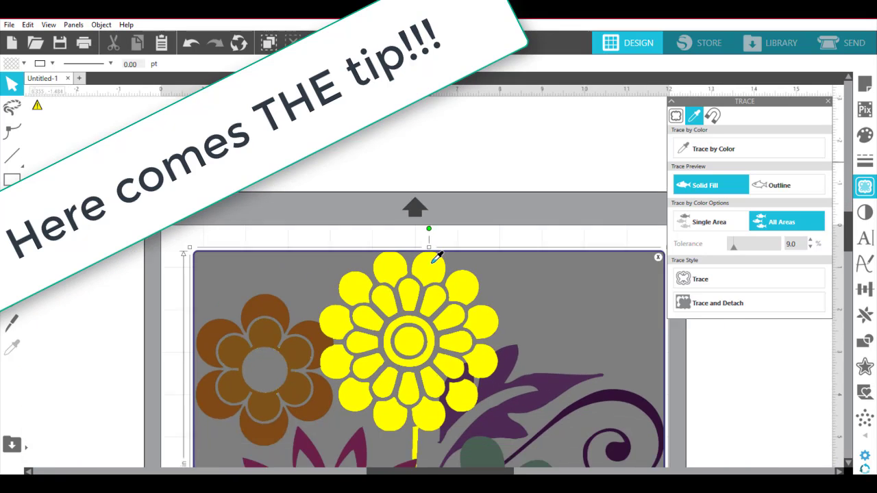
pyautogui.scroll(-2, 437, 258)
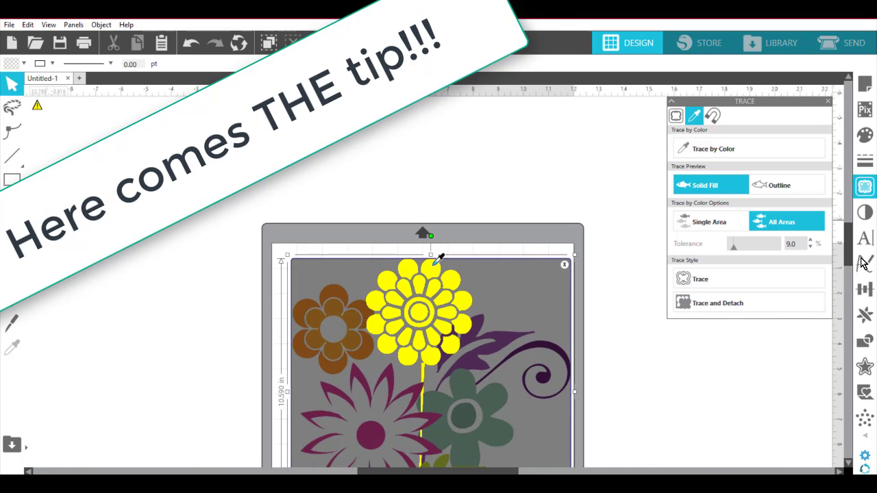
pyautogui.moveTo(855, 238); pyautogui.dragTo(858, 254)
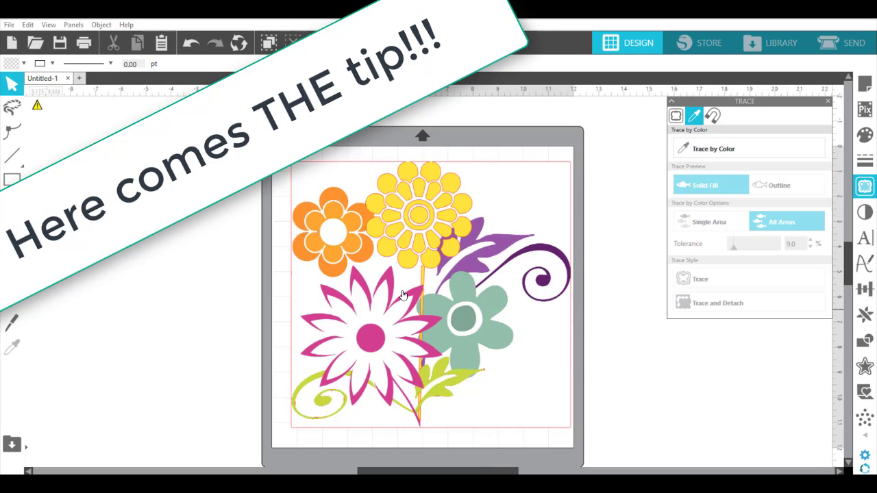
pyautogui.moveTo(404, 264); pyautogui.dragTo(76, 300)
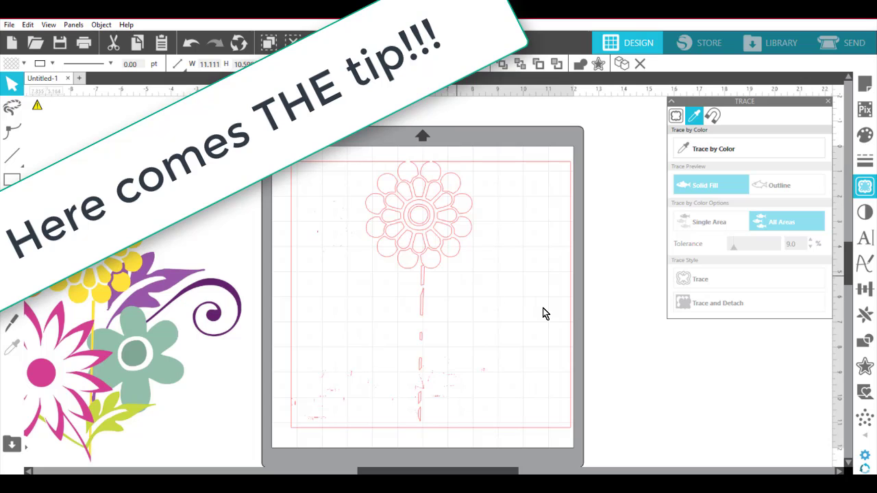
pyautogui.press('Escape')
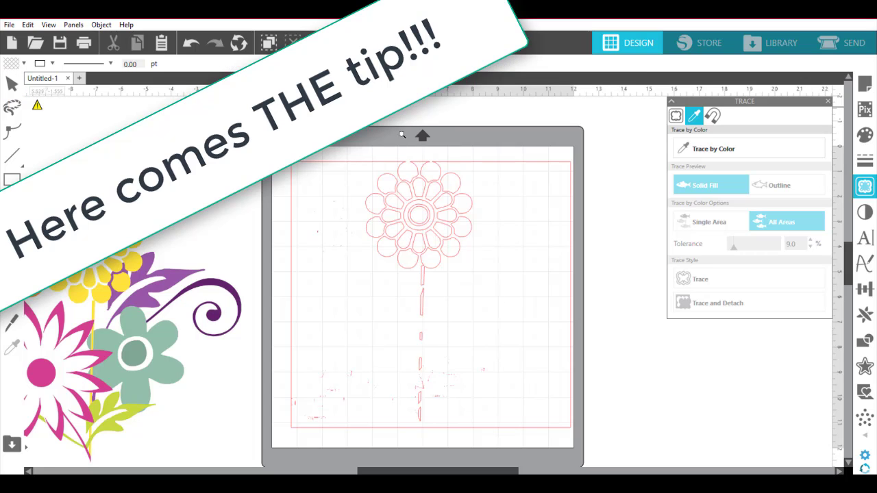
pyautogui.scroll(5, 501, 212)
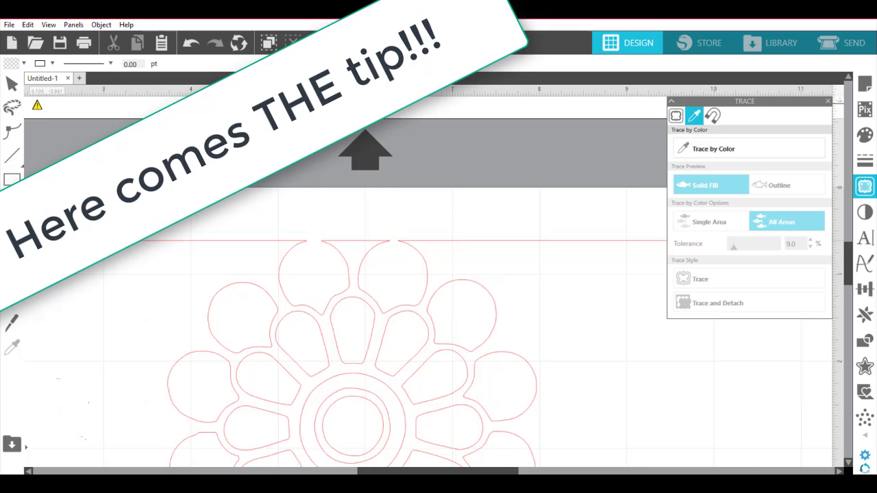
pyautogui.scroll(-2, 383, 308)
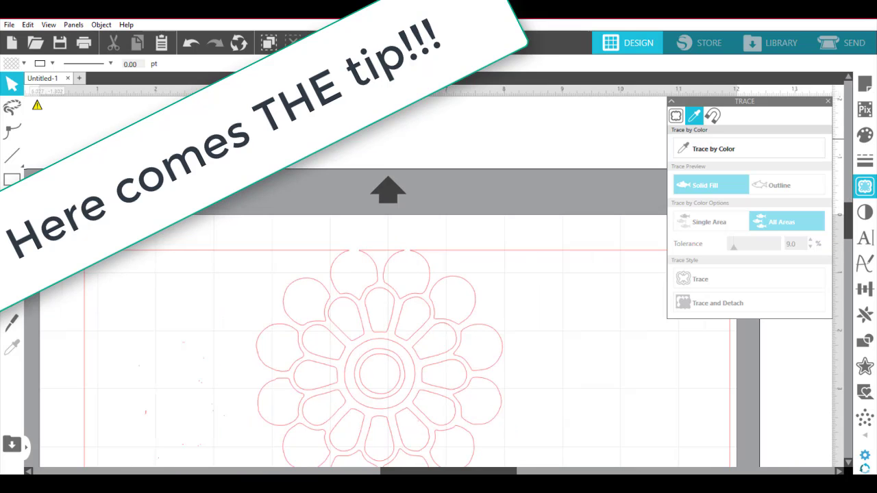
pyautogui.scroll(-4, 407, 181)
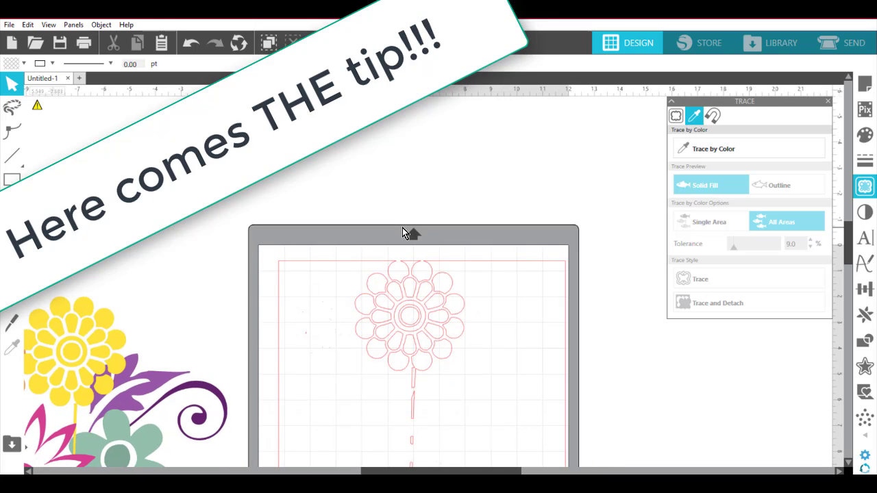
# Step: Undo the image move and the yellow trace, back to the untraced flower image
pyautogui.scroll(3, 403, 232)
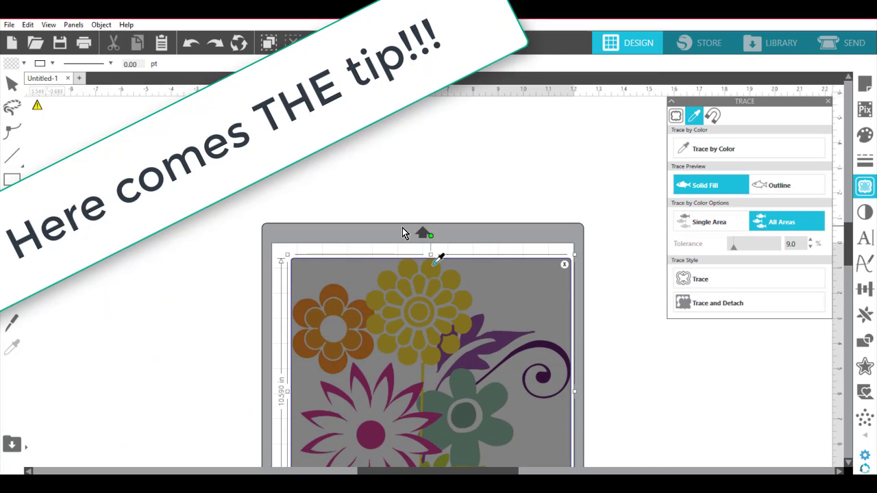
pyautogui.click(433, 263)
pyautogui.scroll(2, 433, 263)
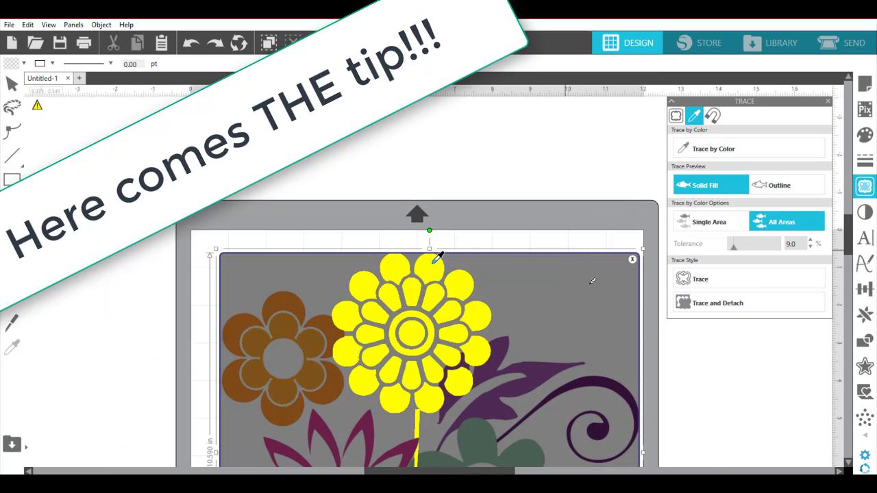
pyautogui.scroll(3, 436, 256)
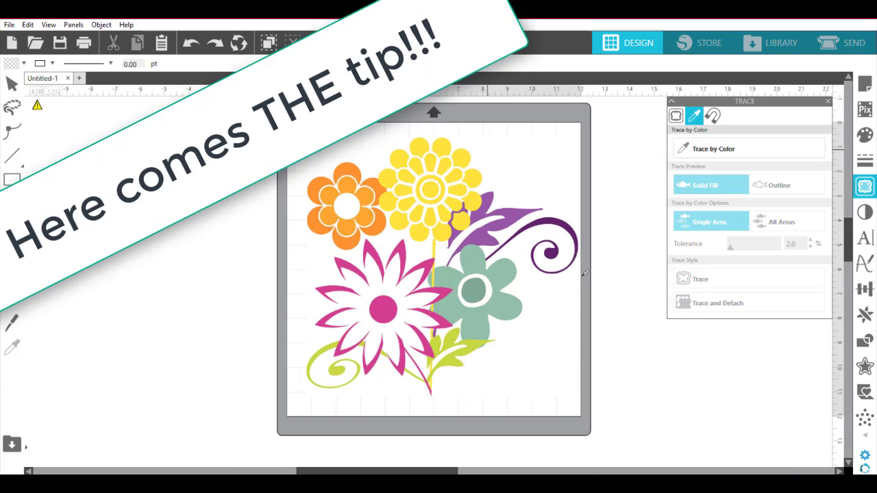
# Step: Sample the yellow petal with Trace by Color, using a tolerance of 8.0% and All Areas
pyautogui.click(717, 150)
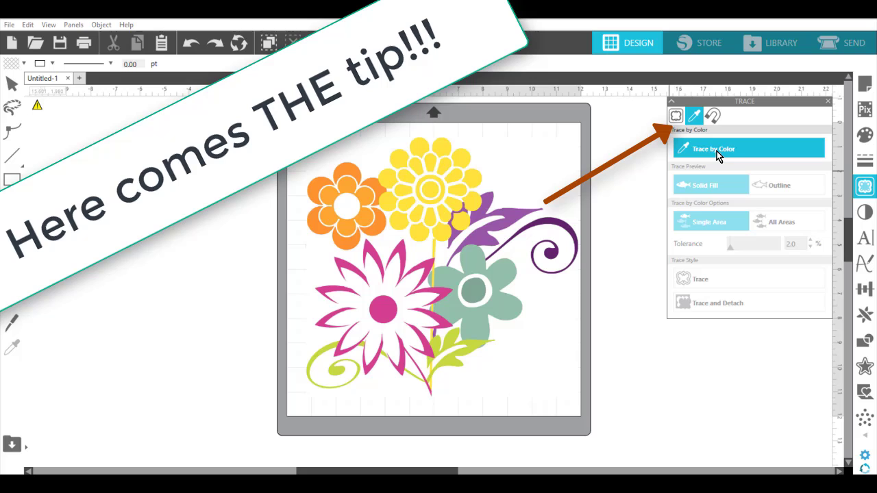
pyautogui.click(444, 141)
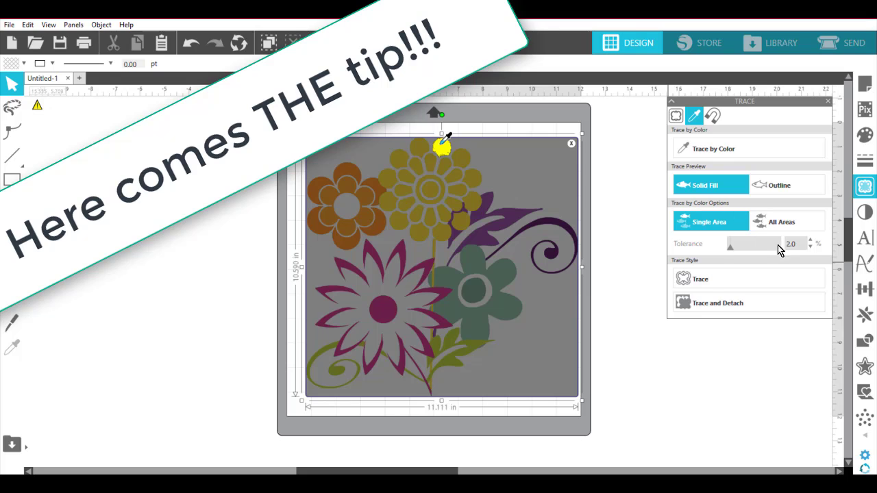
pyautogui.moveTo(733, 252); pyautogui.dragTo(735, 253)
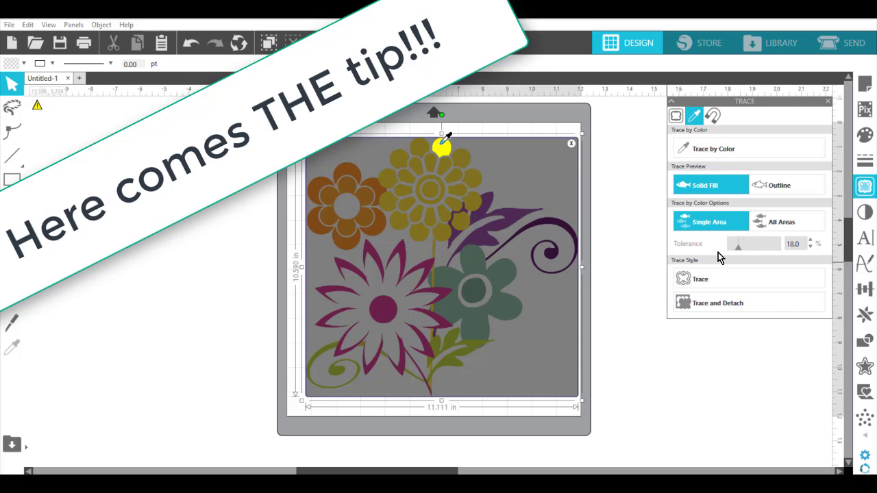
pyautogui.moveTo(738, 253); pyautogui.dragTo(734, 253)
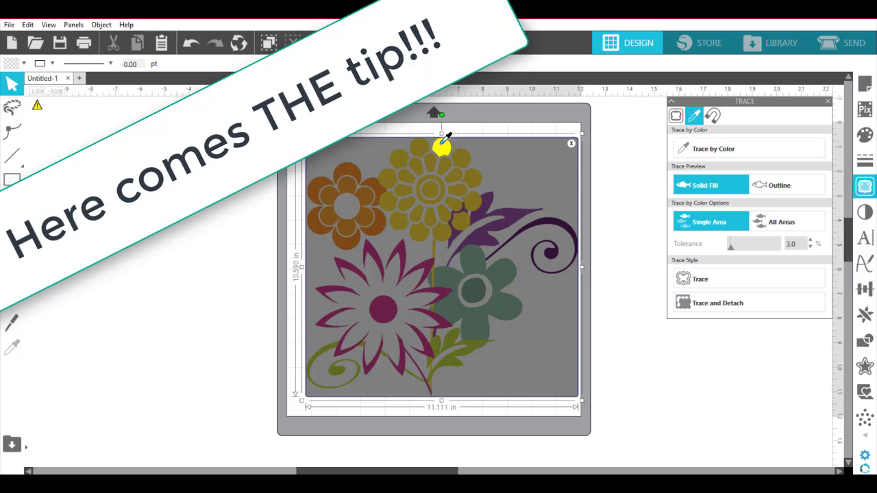
pyautogui.scroll(5, 442, 142)
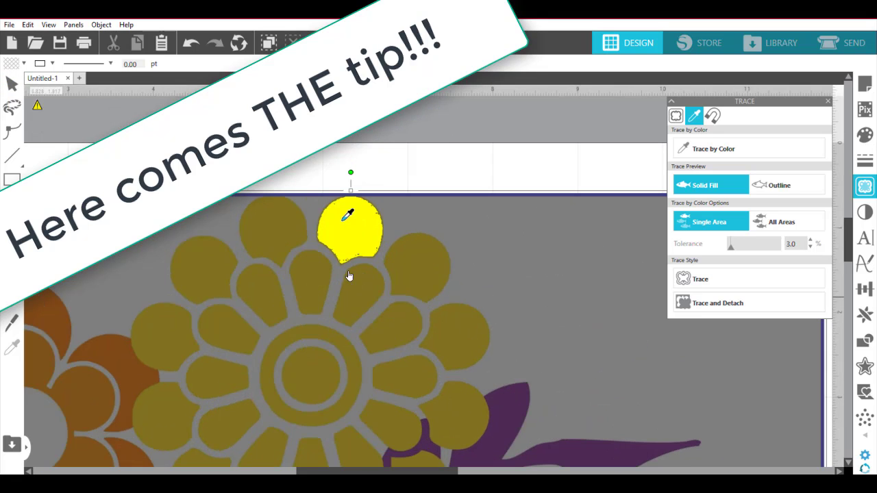
pyautogui.click(734, 247)
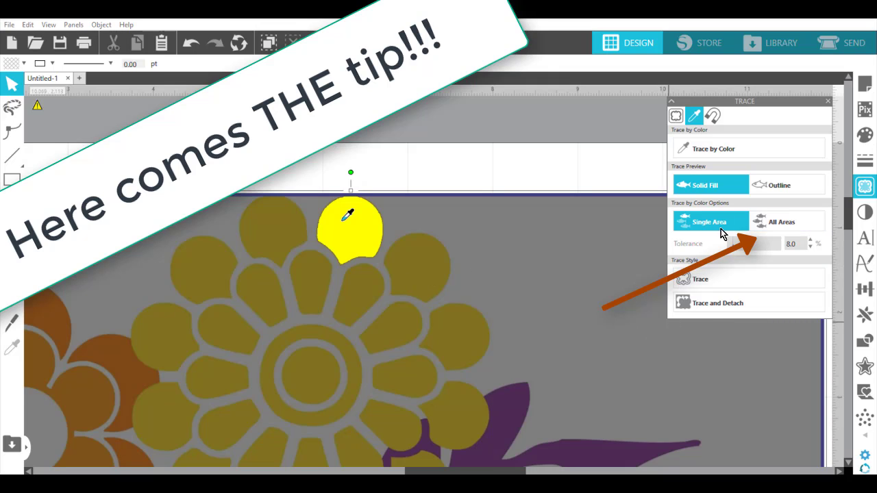
pyautogui.click(796, 226)
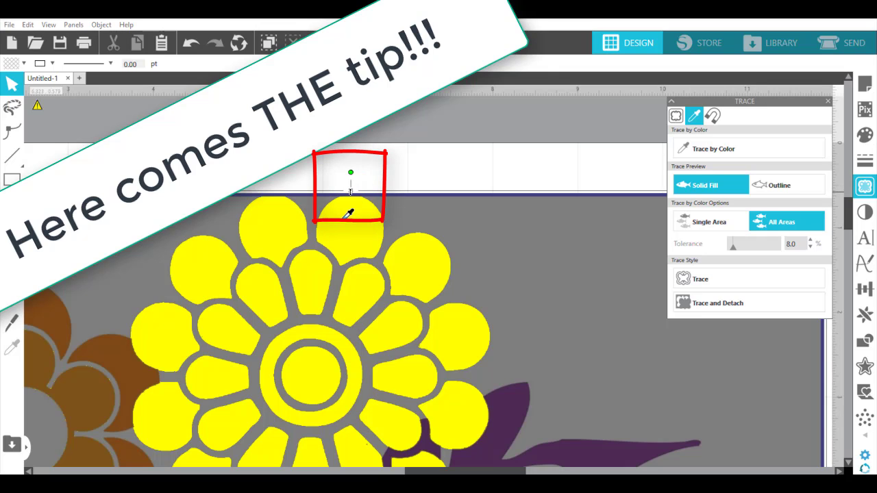
# Step: Extend the top edge of the trace area above the yellow petals and trace the yellow areas
pyautogui.moveTo(351, 189); pyautogui.dragTo(356, 128)
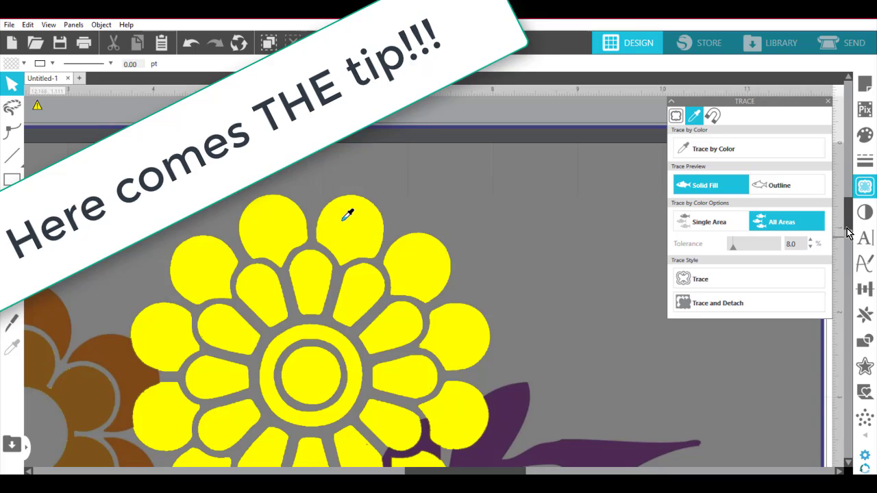
pyautogui.moveTo(850, 228); pyautogui.dragTo(850, 323)
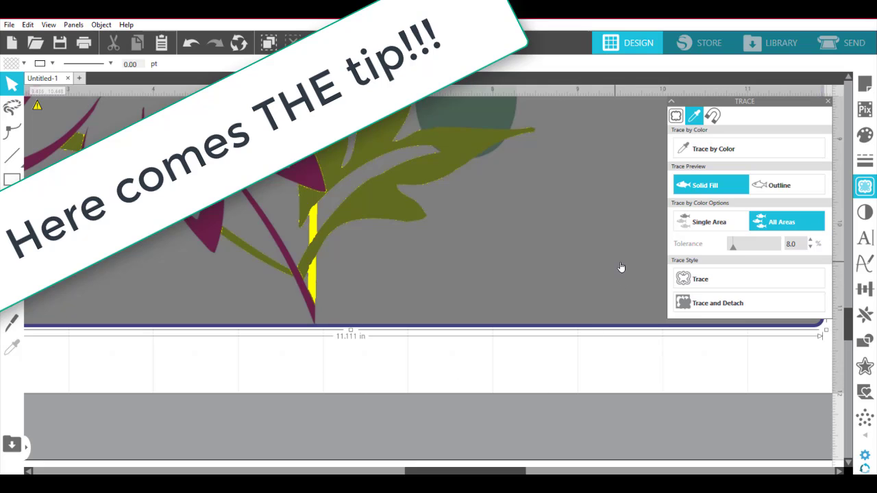
pyautogui.scroll(2, 621, 268)
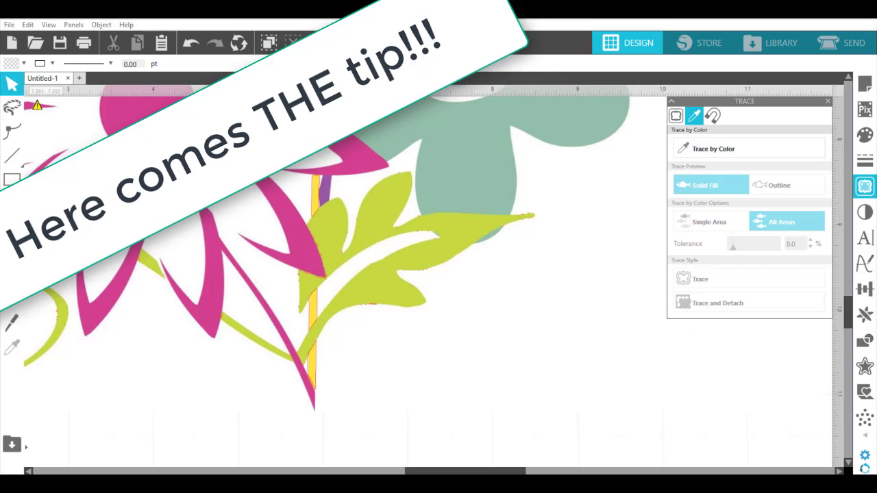
pyautogui.scroll(-2, 432, 267)
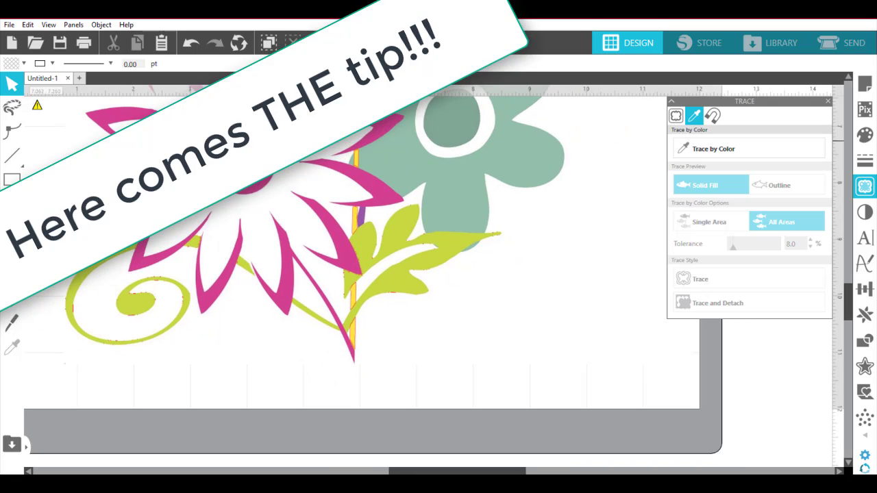
pyautogui.scroll(-2, 434, 269)
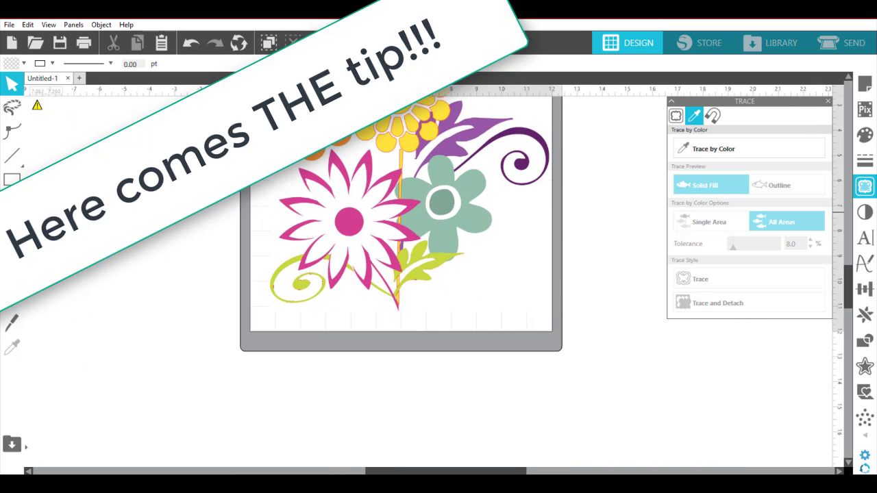
# Step: Move the original flower image off the mat, away from the traced outlines, and deselect it
pyautogui.scroll(-2, 434, 267)
pyautogui.moveTo(428, 121)
pyautogui.mouseDown()
pyautogui.moveTo(126, 207)
pyautogui.moveTo(125, 221)
pyautogui.mouseUp()
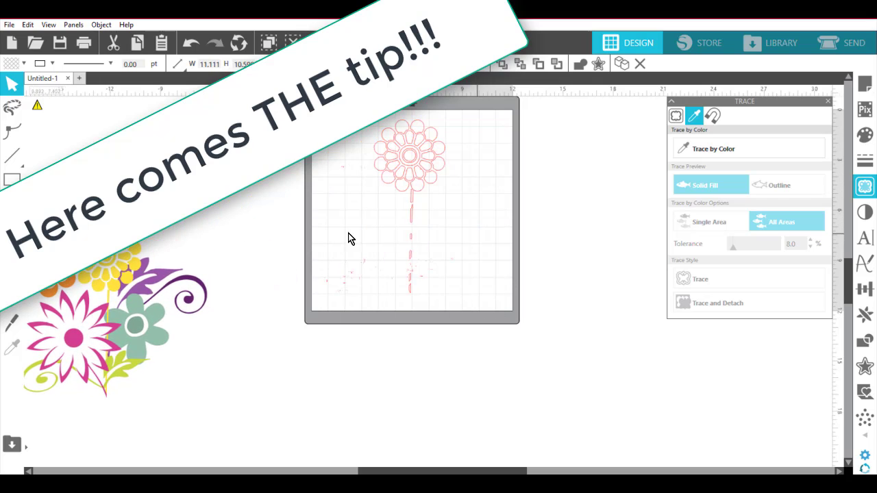
pyautogui.click(375, 101)
# Step: Release the compound path of the traced outlines and delete the loose stem fragments and most of the specks below the flower
pyautogui.click(370, 42)
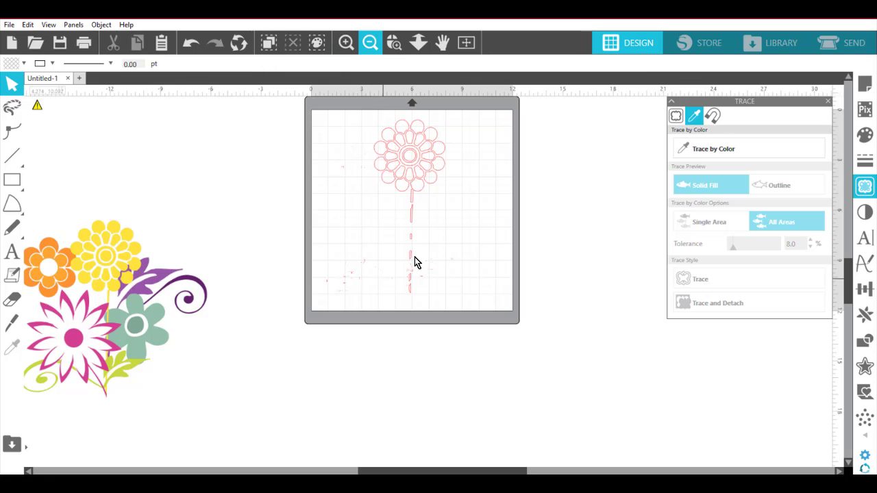
pyautogui.click(391, 44)
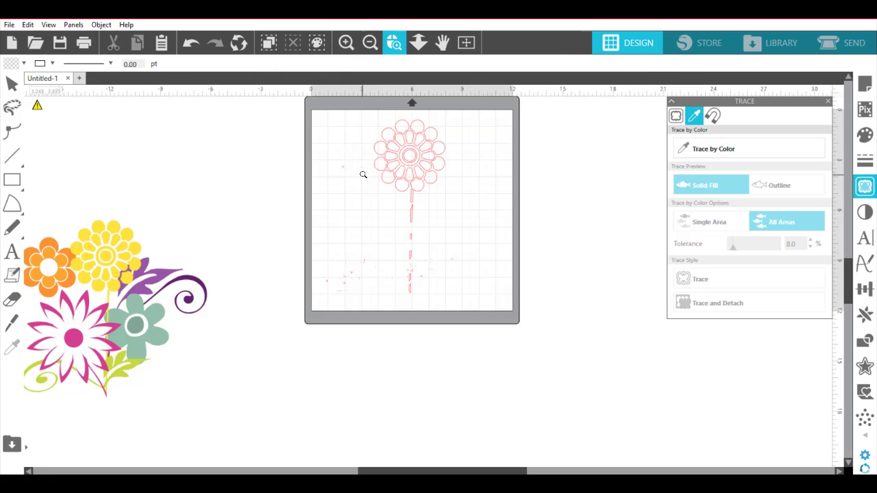
pyautogui.moveTo(364, 172); pyautogui.dragTo(478, 319)
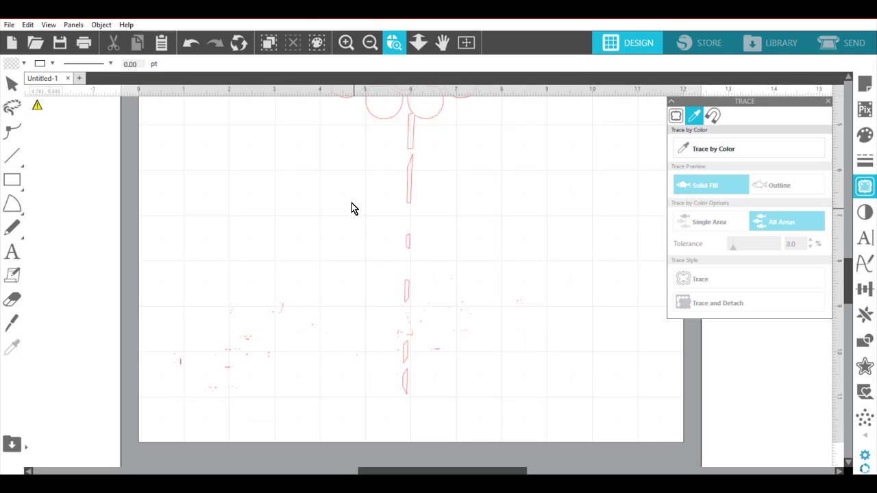
pyautogui.press('Escape')
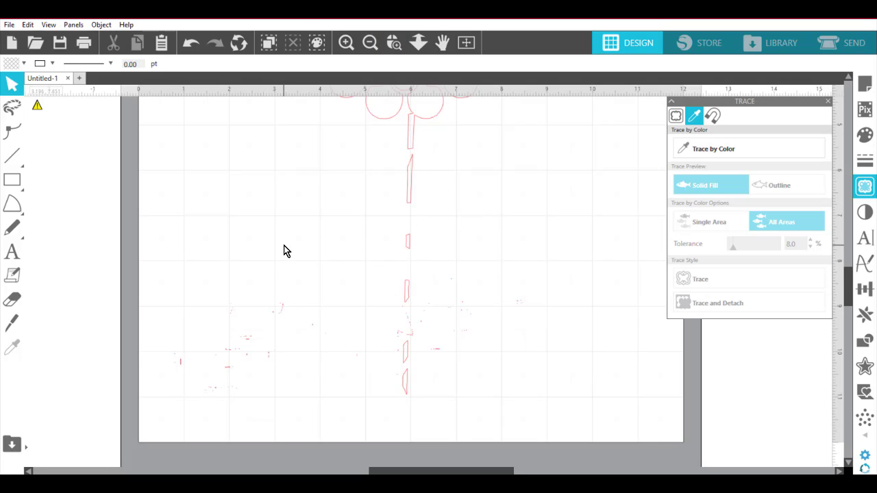
pyautogui.click(98, 25)
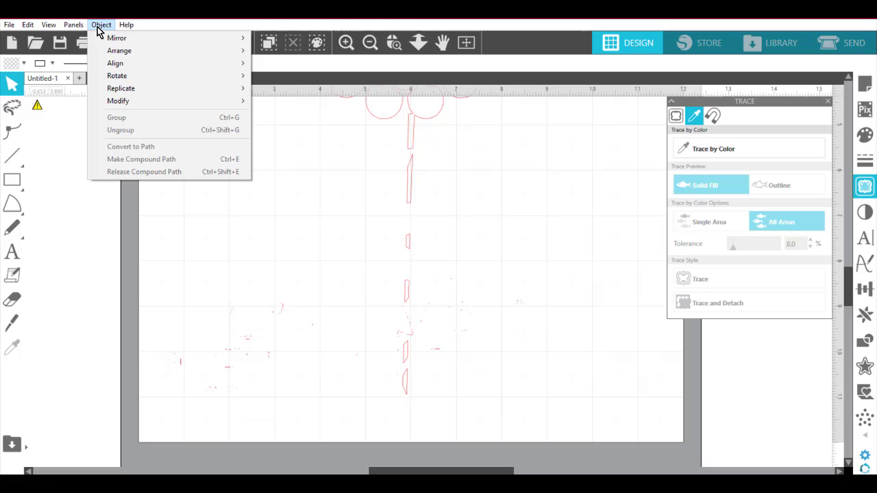
pyautogui.click(409, 190)
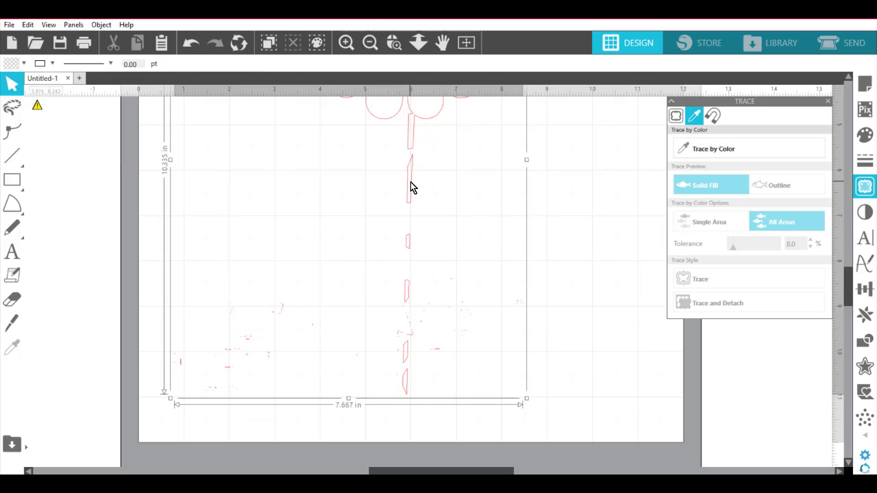
pyautogui.click(102, 25)
pyautogui.click(176, 172)
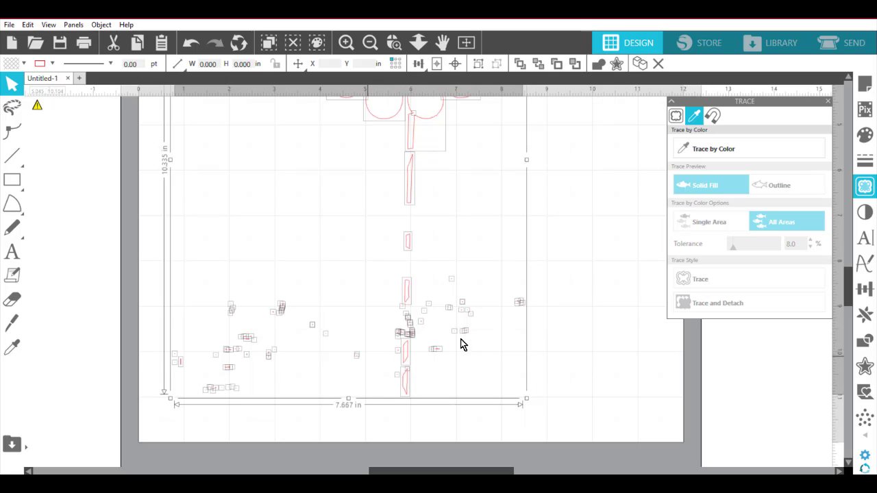
pyautogui.moveTo(183, 156); pyautogui.dragTo(545, 411)
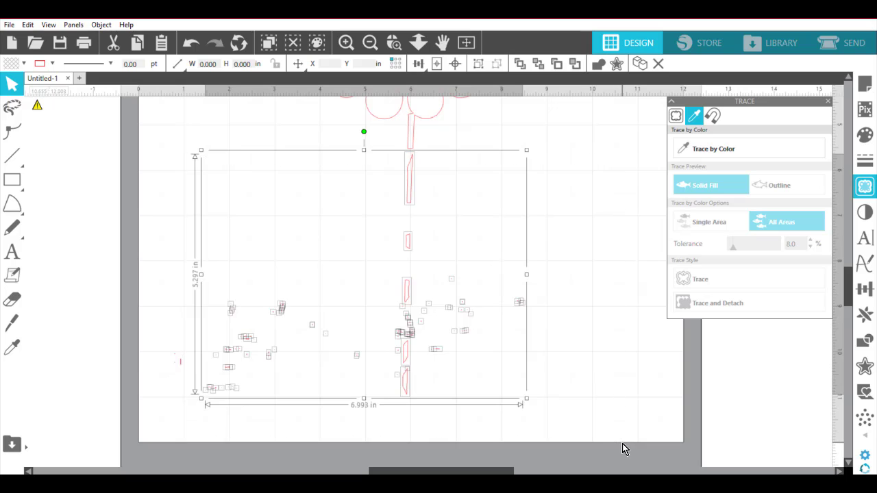
pyautogui.press('Delete')
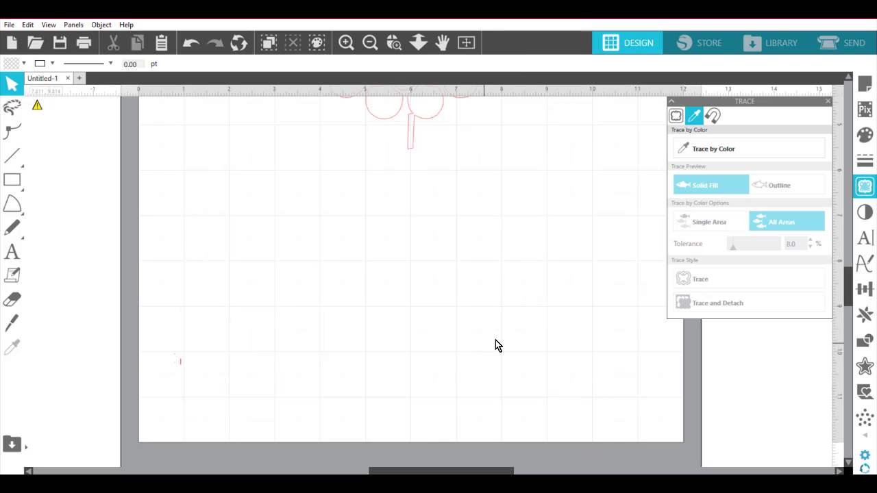
# Step: Open the bottom petal outline that is joined to the remaining stem piece for point editing at their junction
pyautogui.scroll(3, 497, 345)
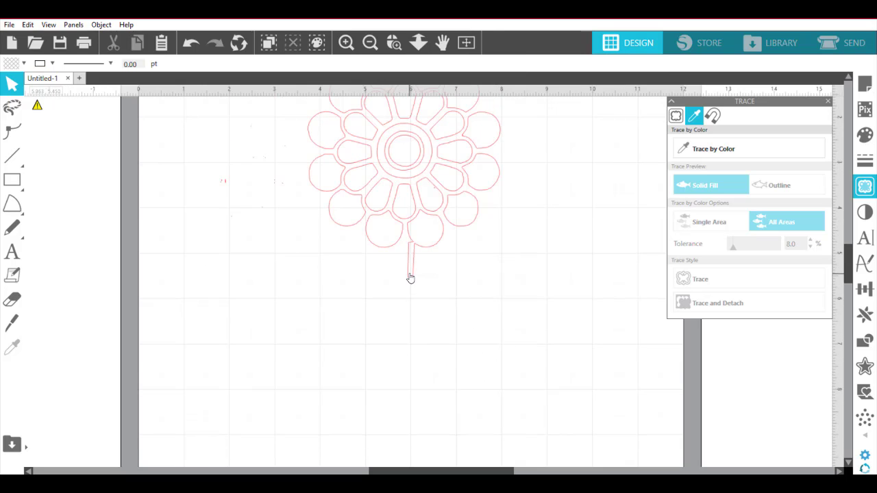
pyautogui.click(409, 276)
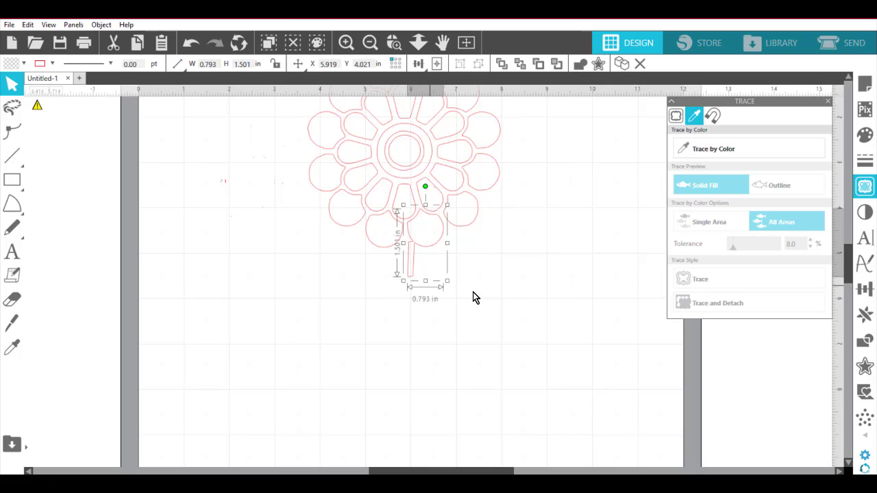
pyautogui.click(394, 43)
pyautogui.moveTo(392, 269); pyautogui.dragTo(329, 330)
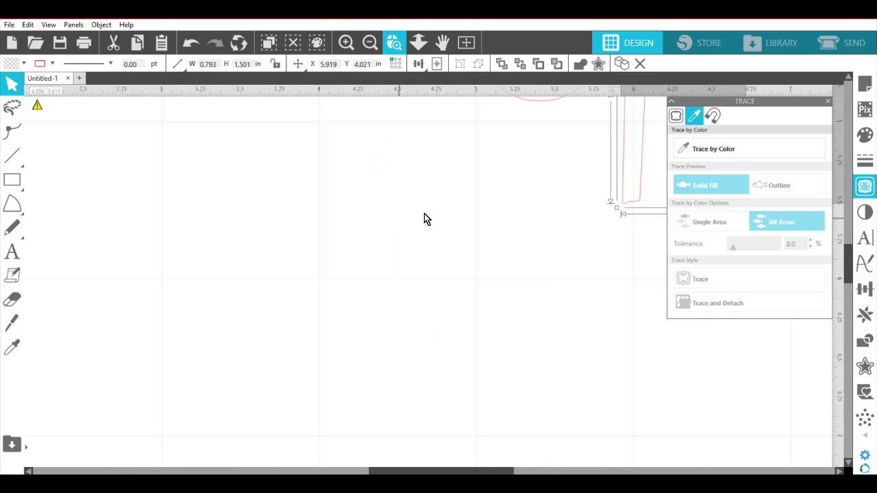
pyautogui.moveTo(389, 472); pyautogui.dragTo(448, 471)
pyautogui.scroll(5, 463, 411)
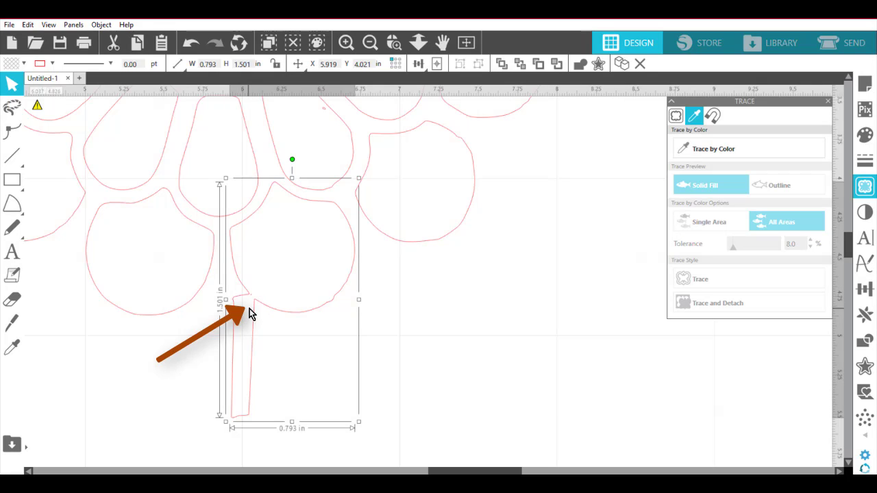
pyautogui.press('i')
pyautogui.click(250, 301)
pyautogui.click(393, 46)
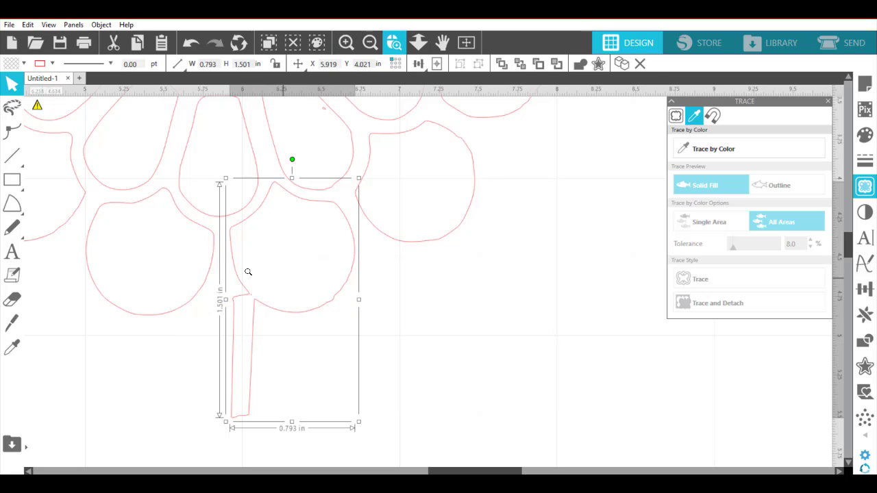
pyautogui.moveTo(238, 285); pyautogui.dragTo(331, 335)
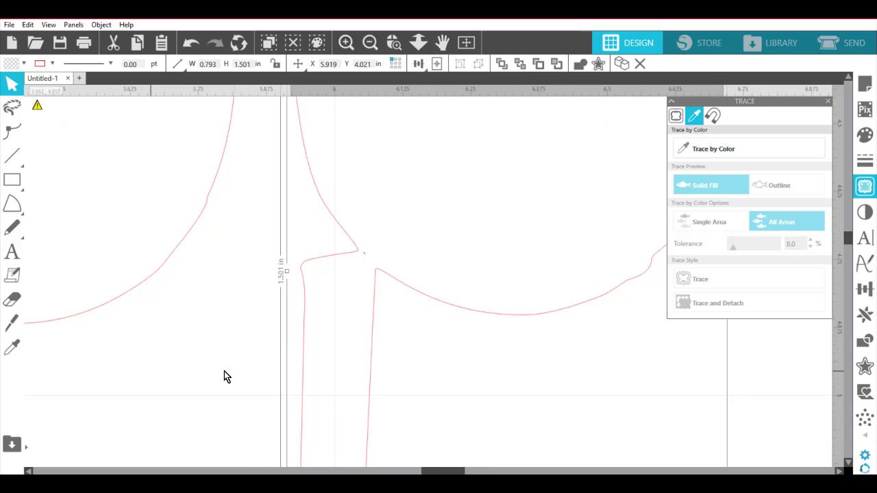
pyautogui.doubleClick(421, 300)
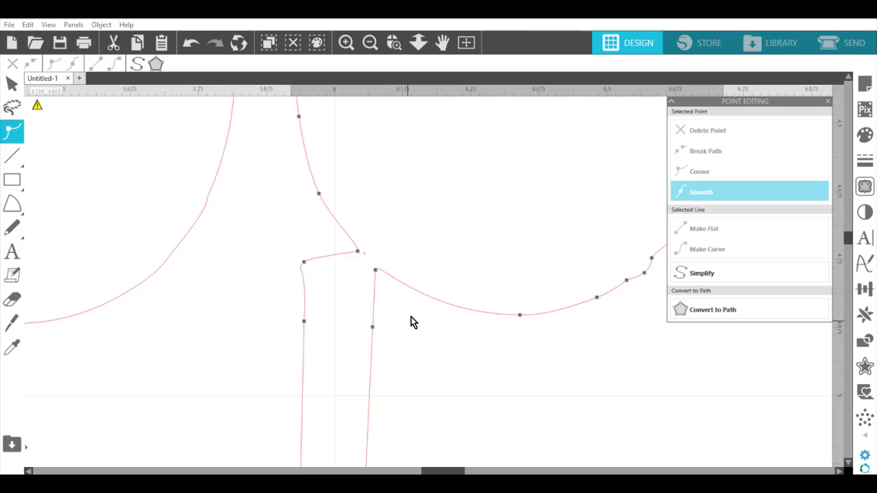
# Step: Break the path at the junction's right-hand point and pull the loose stem end away from the petal into the stem
pyautogui.rightClick(377, 271)
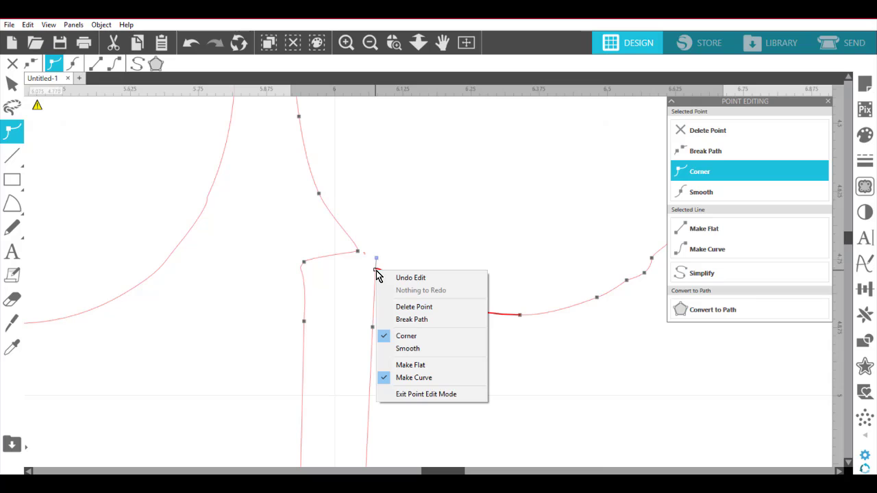
pyautogui.click(404, 322)
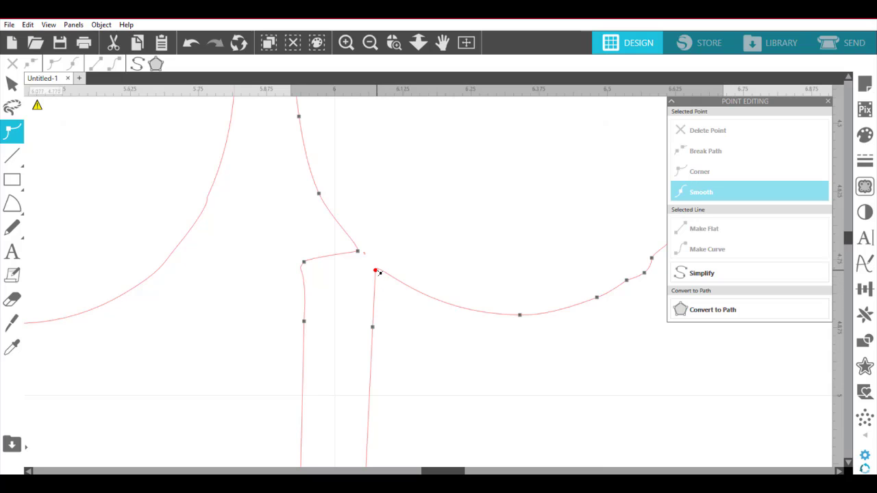
pyautogui.moveTo(379, 272); pyautogui.dragTo(332, 286)
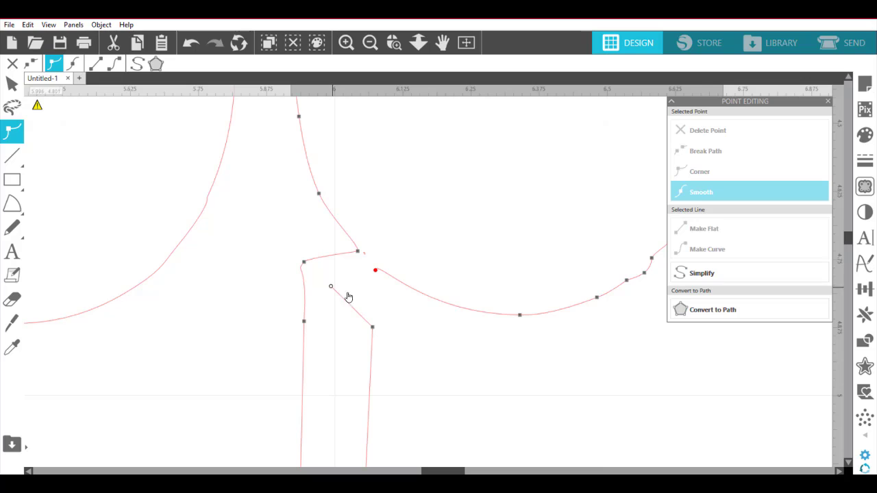
pyautogui.click(376, 272)
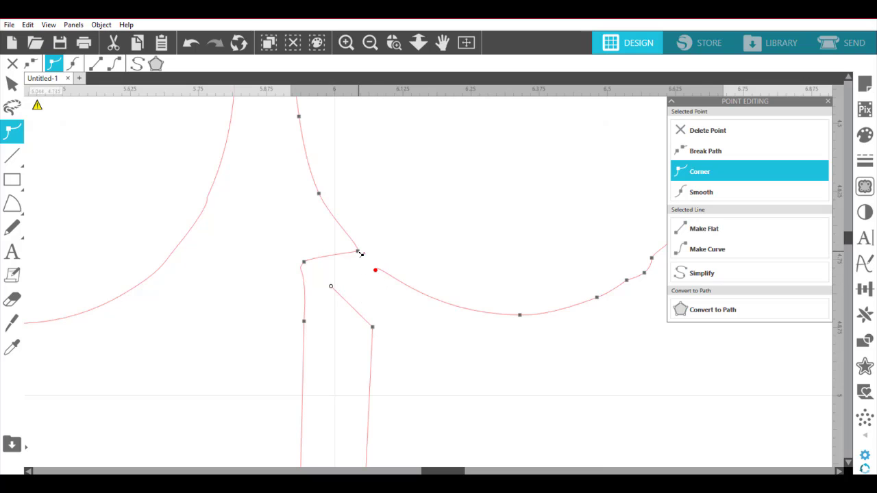
# Step: Break the path at the junction's left-hand point and join the loose ends so petal and stem form separate closed outlines
pyautogui.click(359, 253)
pyautogui.rightClick(359, 254)
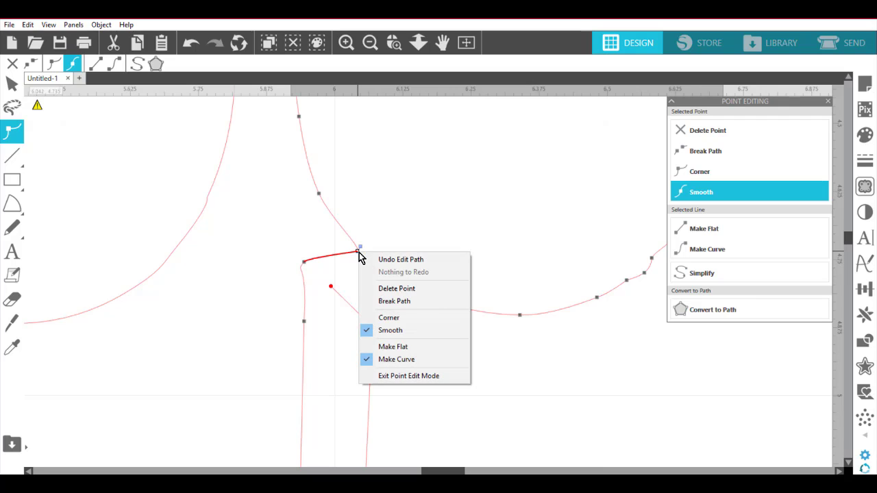
pyautogui.click(396, 301)
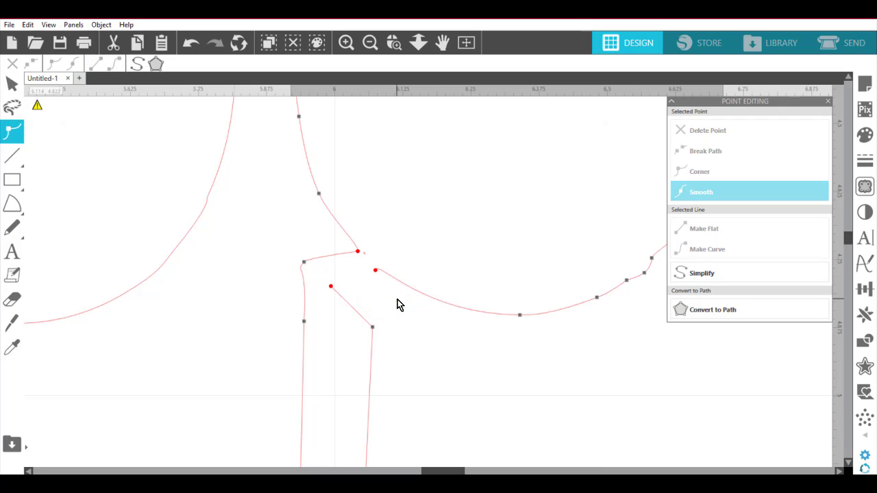
pyautogui.moveTo(358, 253); pyautogui.dragTo(372, 274)
pyautogui.click(358, 251)
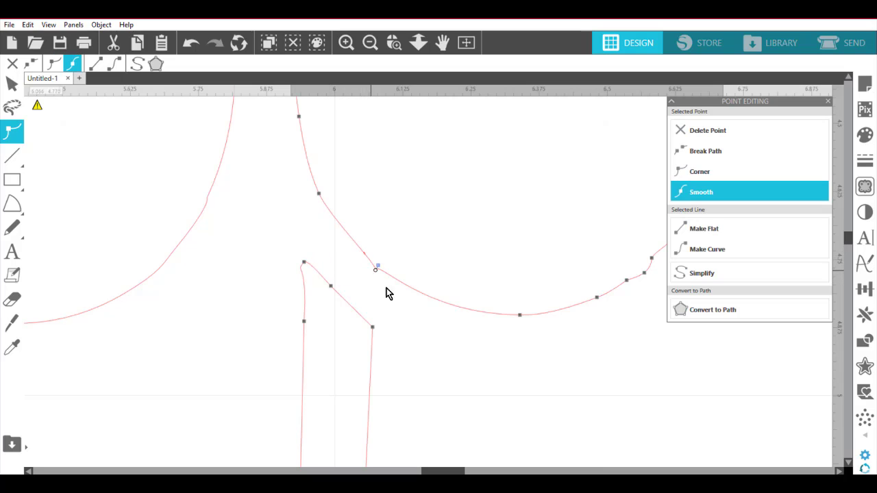
pyautogui.click(446, 394)
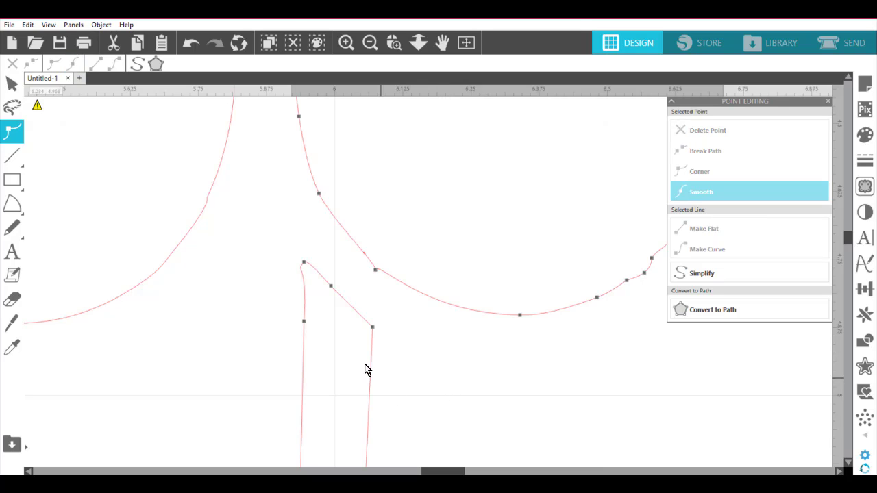
# Step: Leave point editing and release the compound path of the edited petal and stem
pyautogui.click(369, 45)
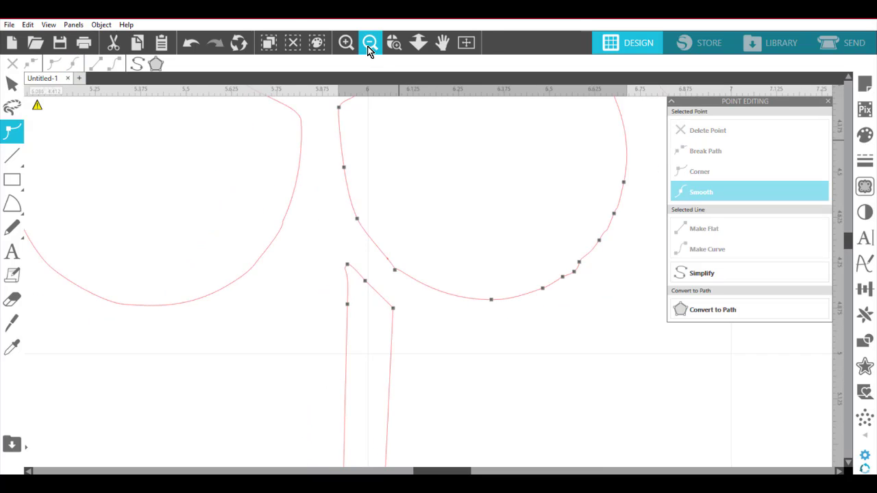
pyautogui.click(369, 45)
pyautogui.click(369, 45)
pyautogui.click(369, 45)
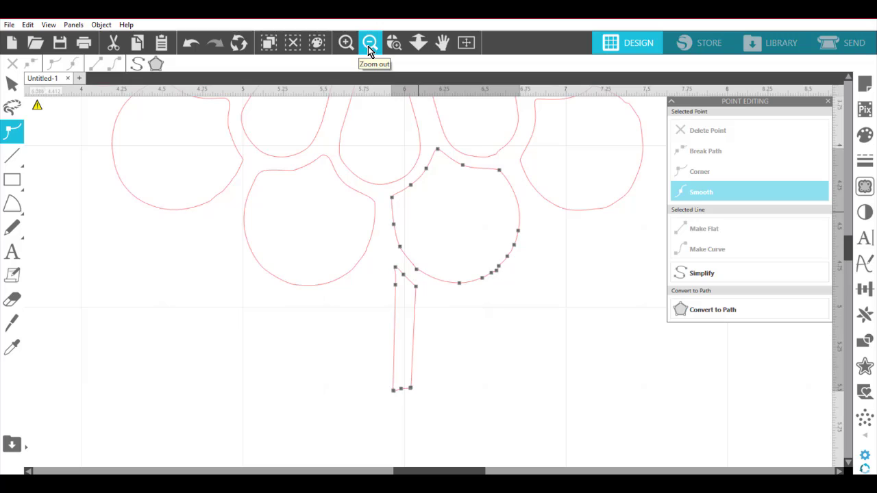
pyautogui.click(564, 391)
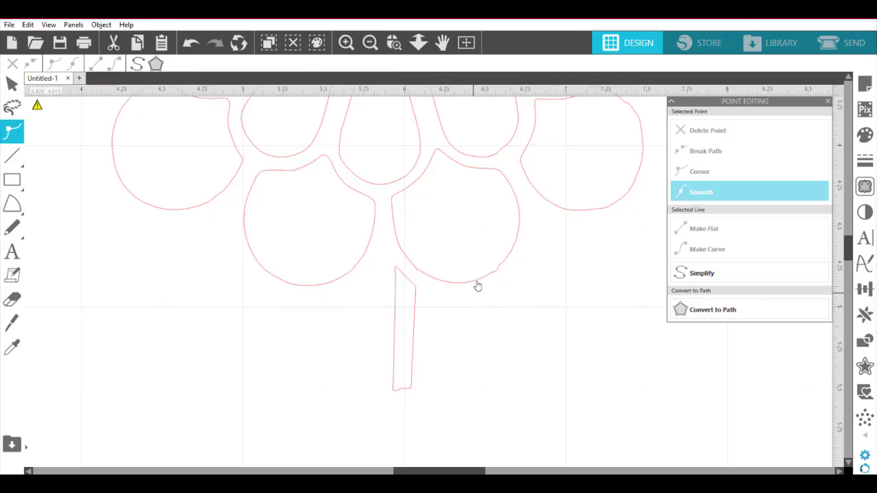
pyautogui.doubleClick(477, 282)
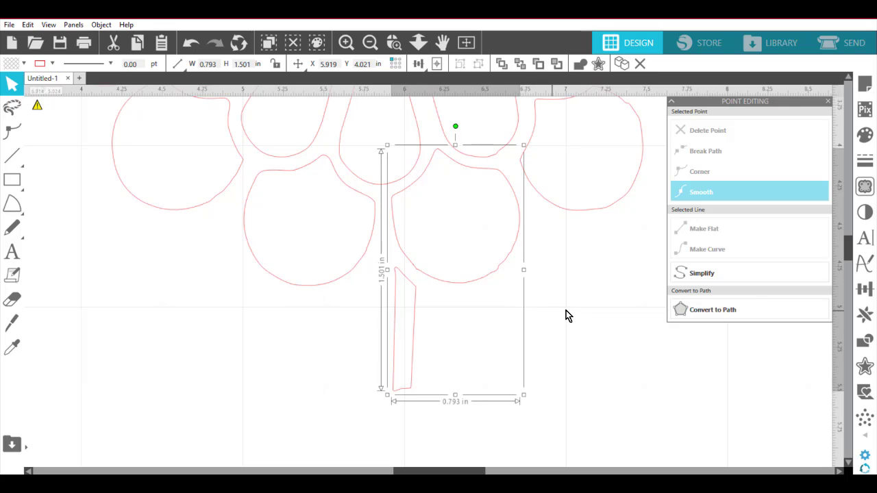
pyautogui.click(99, 26)
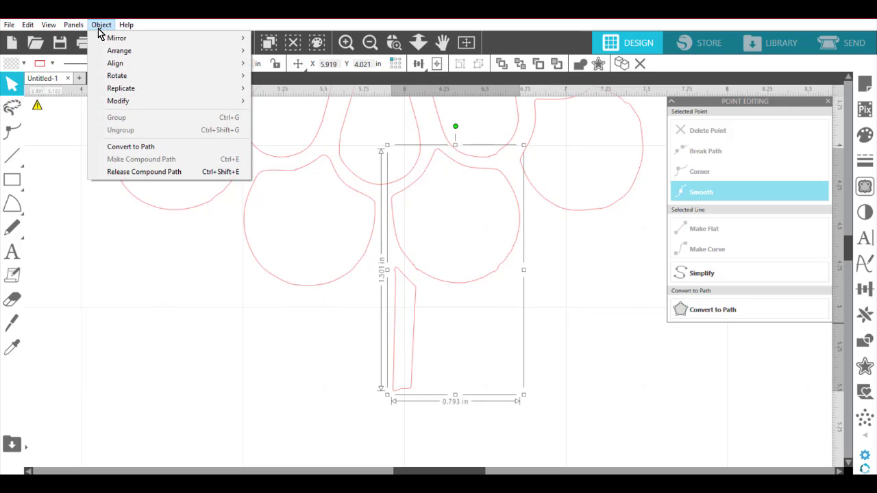
pyautogui.click(152, 172)
# Step: Delete the separated stem piece beneath the petal
pyautogui.click(203, 327)
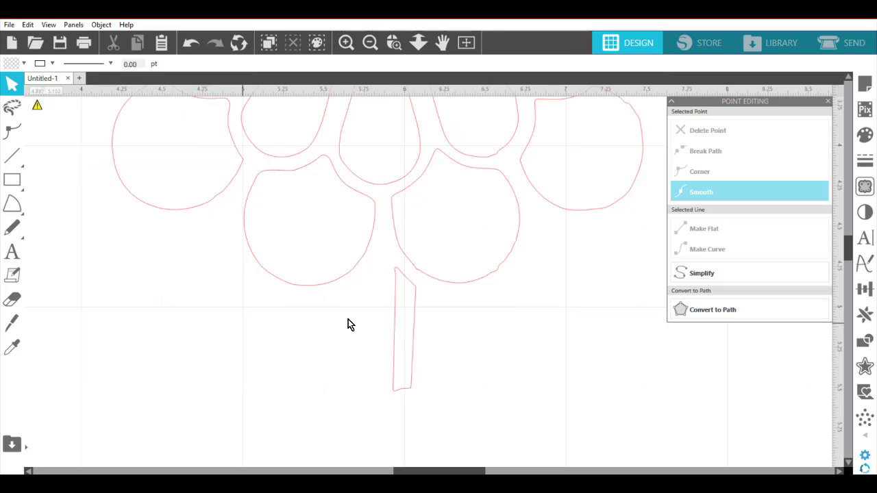
pyautogui.click(417, 307)
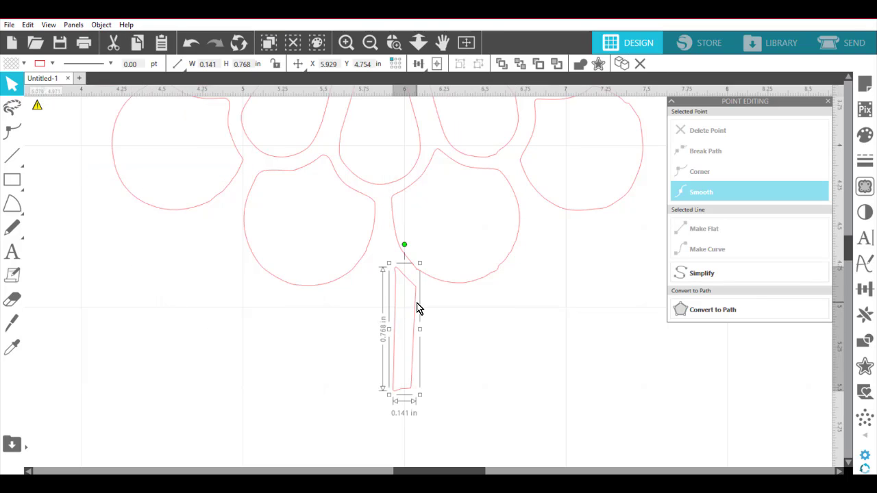
pyautogui.press('Delete')
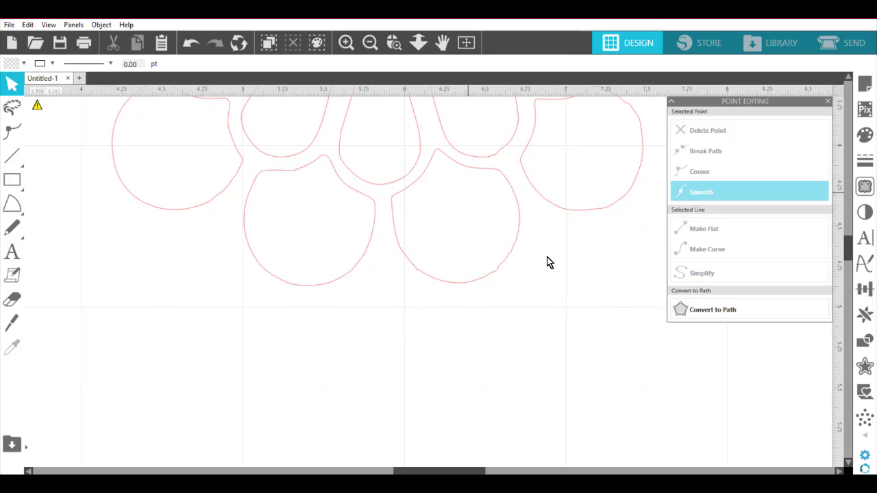
# Step: Select all pieces of the traced flower and fill them with solid pink
pyautogui.moveTo(852, 257); pyautogui.dragTo(848, 223)
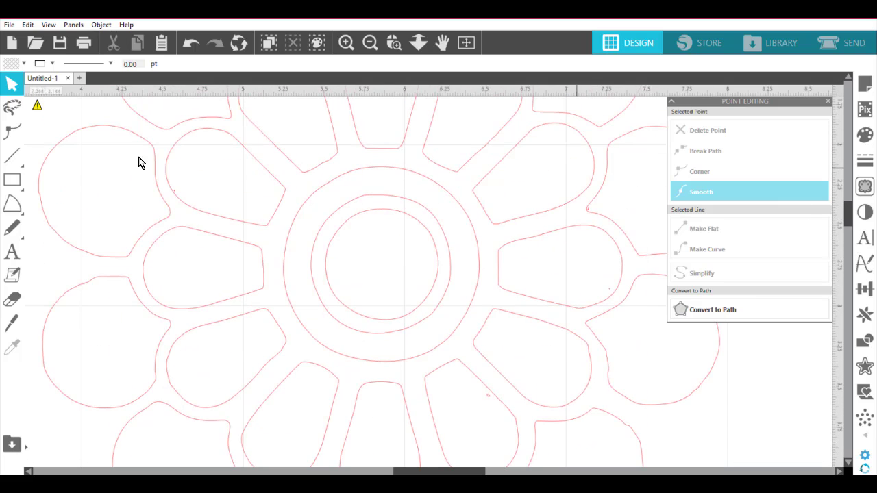
pyautogui.click(371, 45)
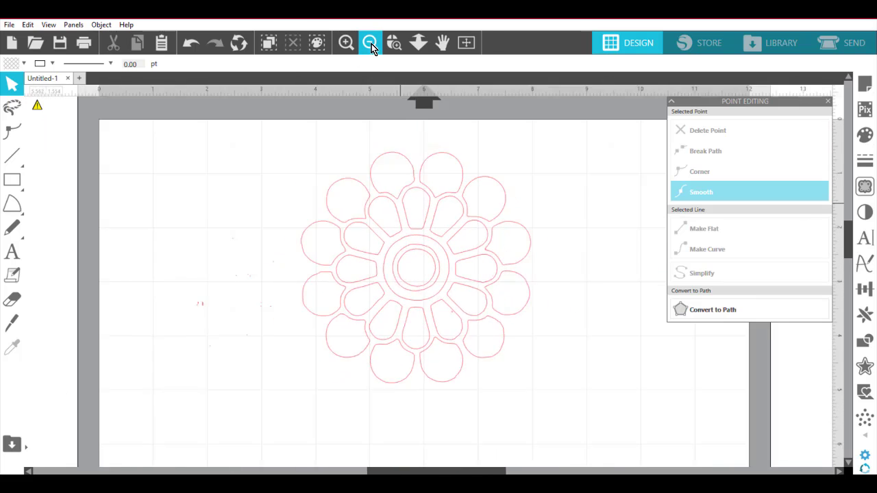
pyautogui.click(371, 44)
pyautogui.click(340, 221)
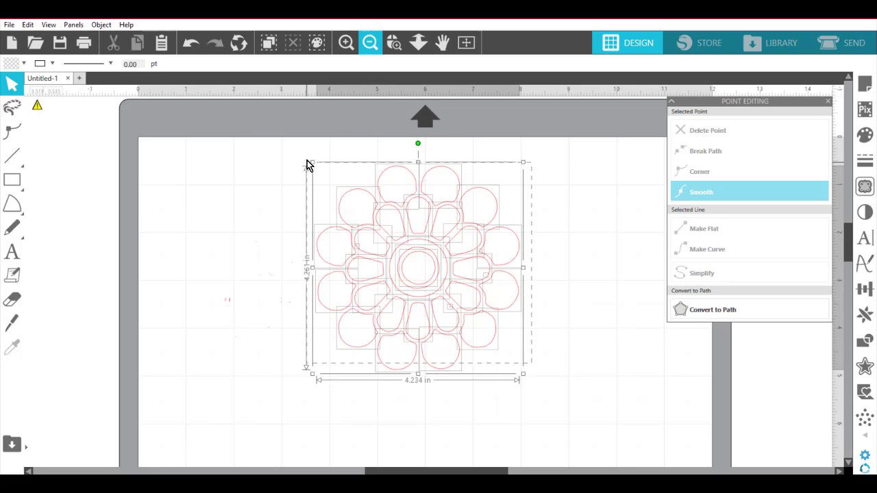
pyautogui.click(11, 65)
pyautogui.click(142, 100)
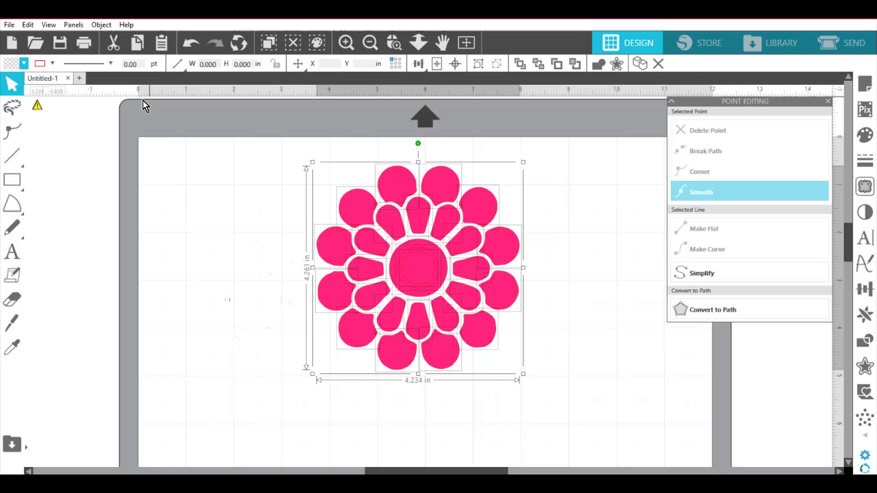
# Step: Select all the pink petals and centre rings together and group them into one object
pyautogui.click(206, 294)
pyautogui.moveTo(578, 405); pyautogui.dragTo(298, 162)
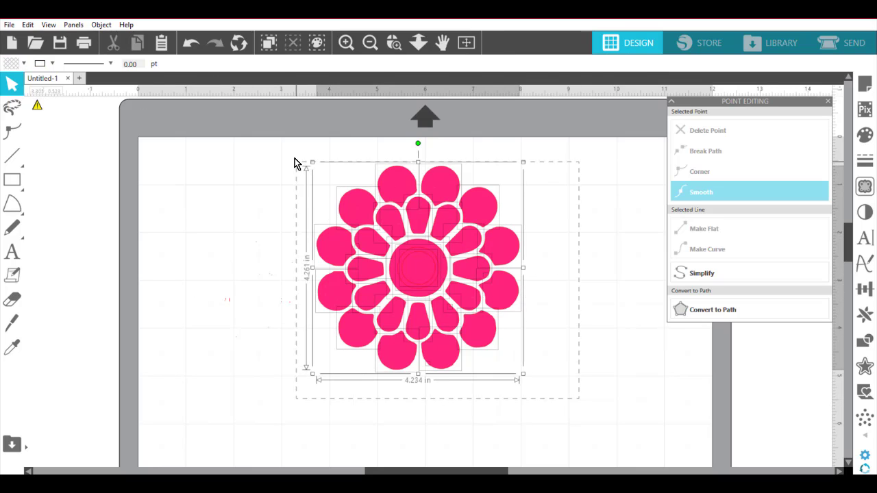
pyautogui.rightClick(419, 241)
pyautogui.click(469, 362)
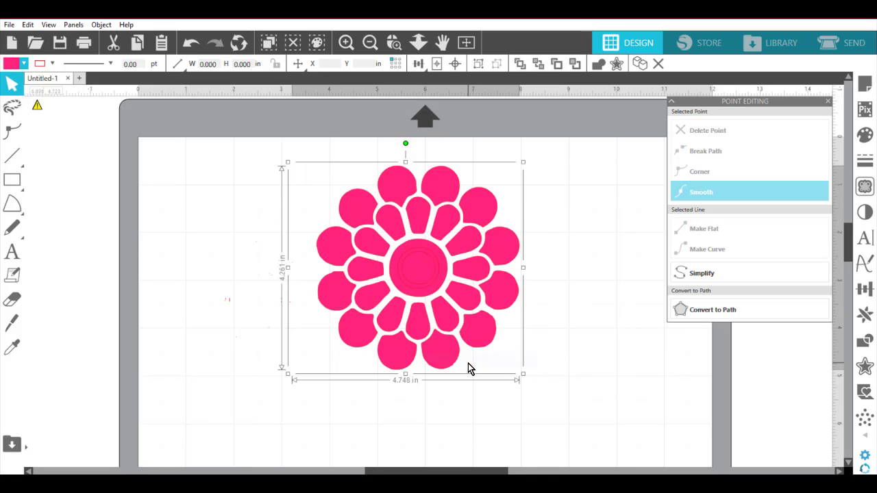
# Step: Start saving only the selected flower to the hard drive, choosing the Downloads folder as the location
pyautogui.click(9, 25)
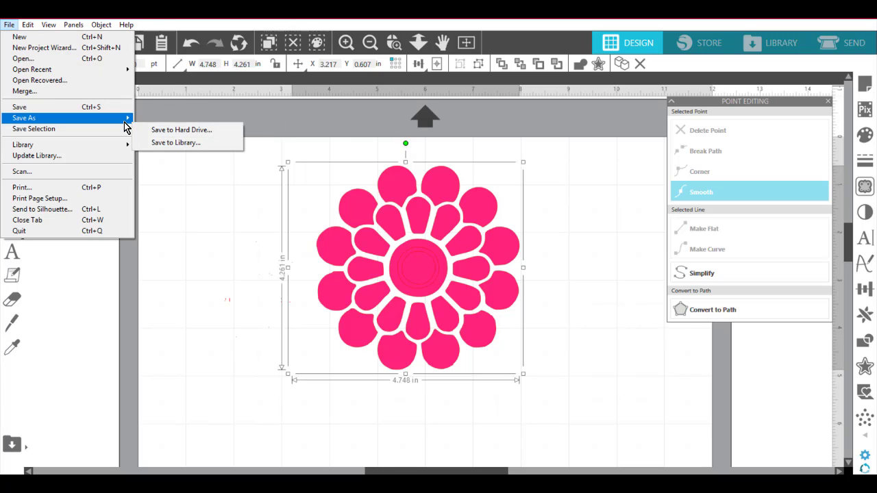
pyautogui.moveTo(126, 137)
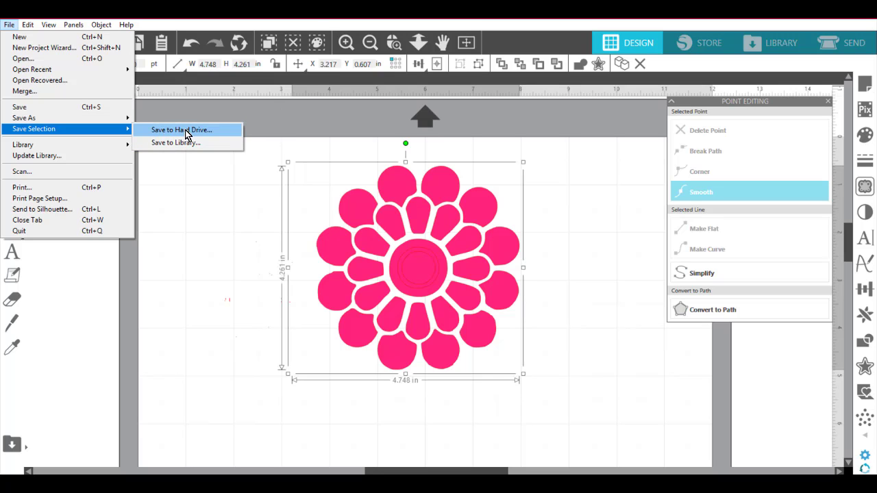
pyautogui.click(224, 131)
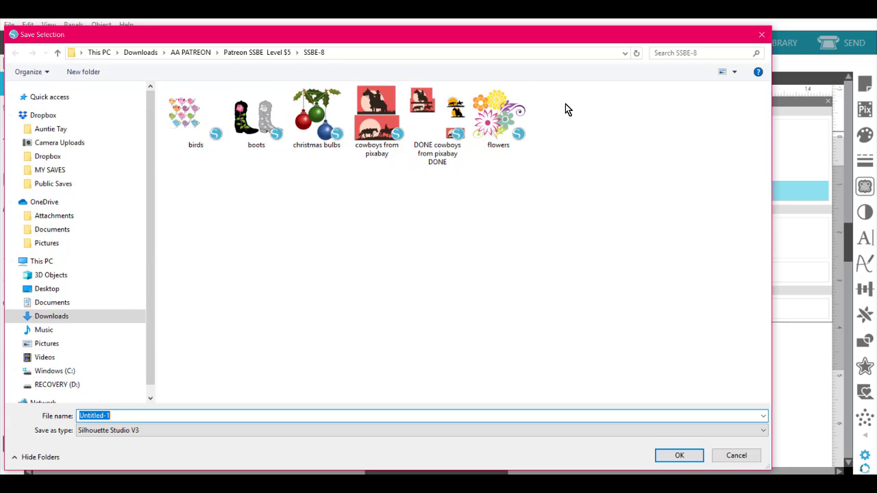
pyautogui.click(58, 53)
pyautogui.click(58, 54)
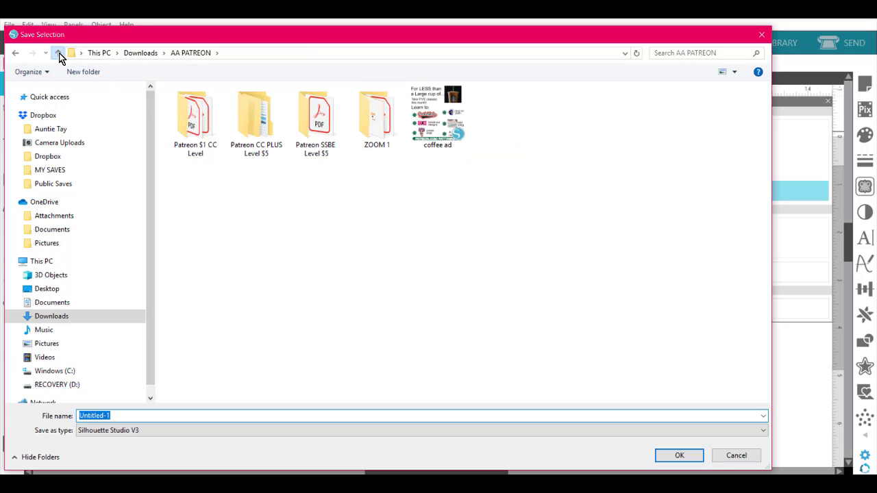
pyautogui.click(59, 54)
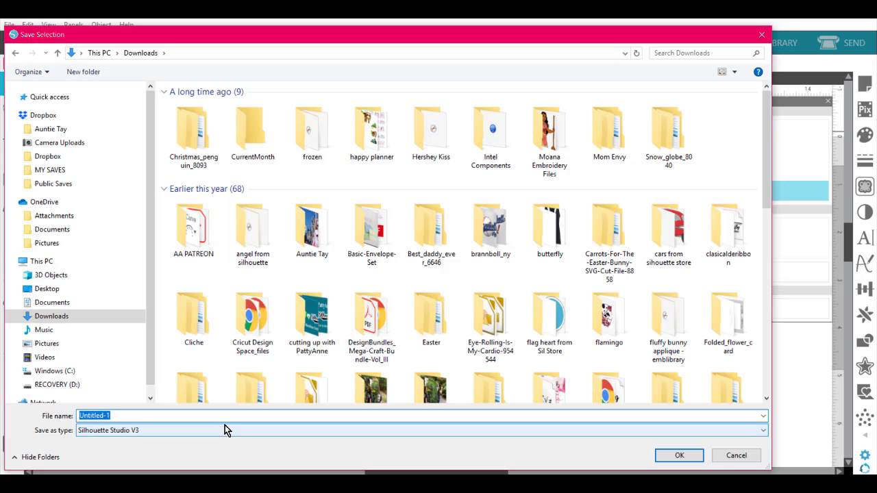
# Step: Name the file "Pink flower" and save it in SVG format
pyautogui.write('C')
pyautogui.write('Pink flower')
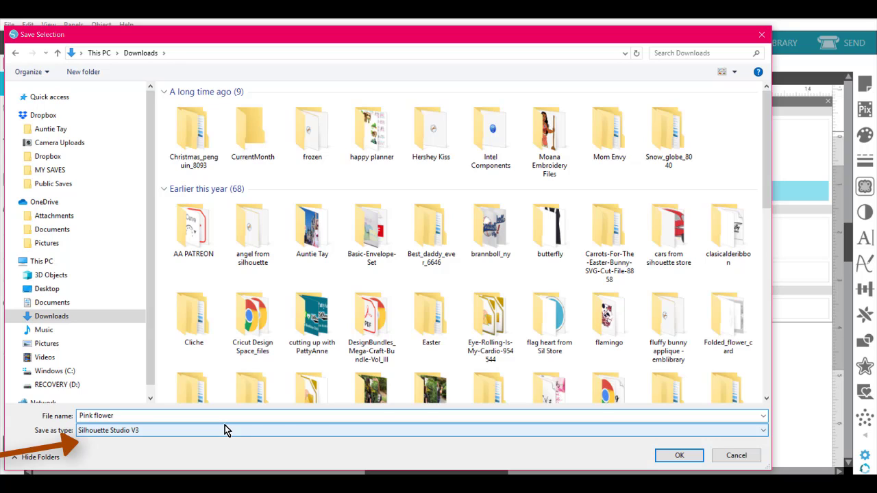
pyautogui.click(159, 431)
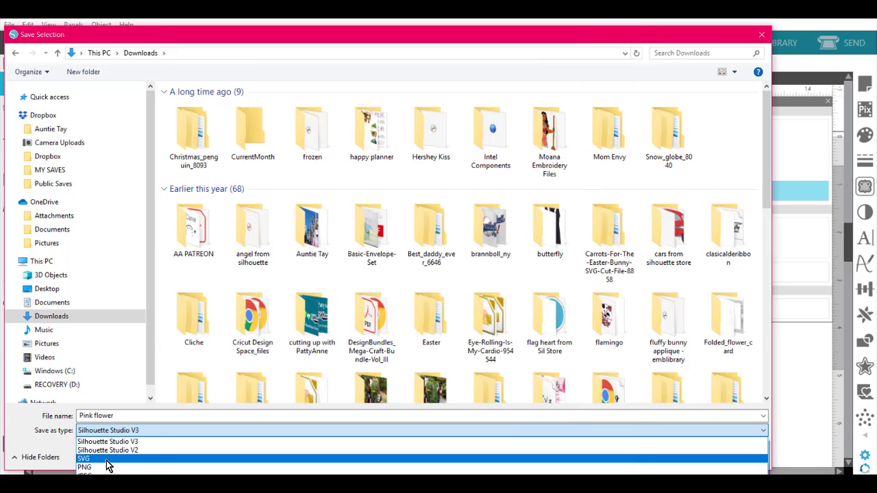
pyautogui.click(107, 459)
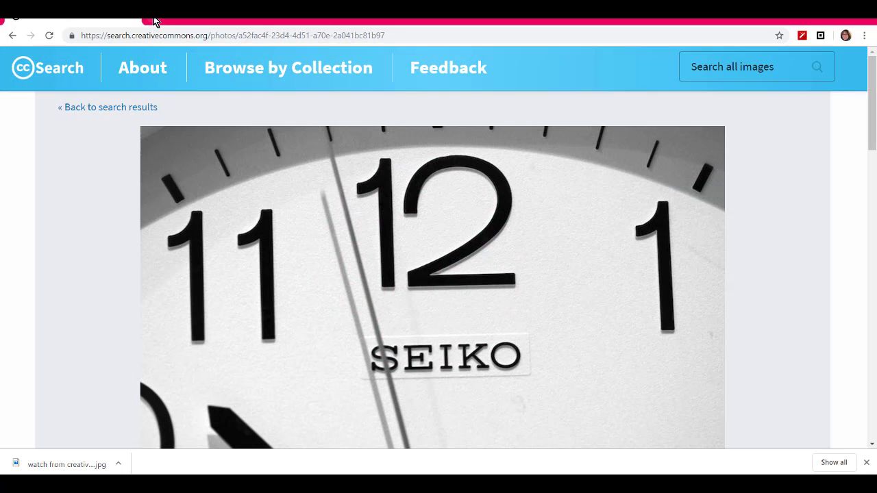
# Step: Switch to Cricut Design Space in the browser, start an image upload and browse for a file
pyautogui.click(155, 22)
pyautogui.click(90, 54)
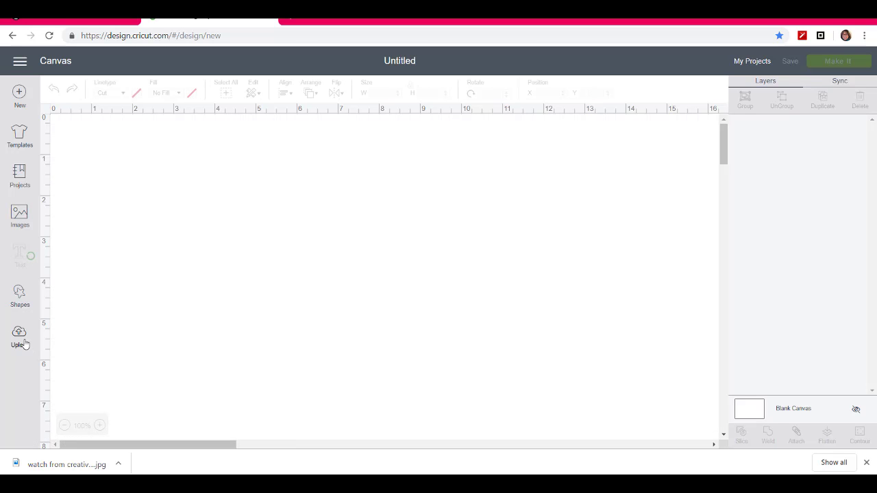
pyautogui.click(20, 336)
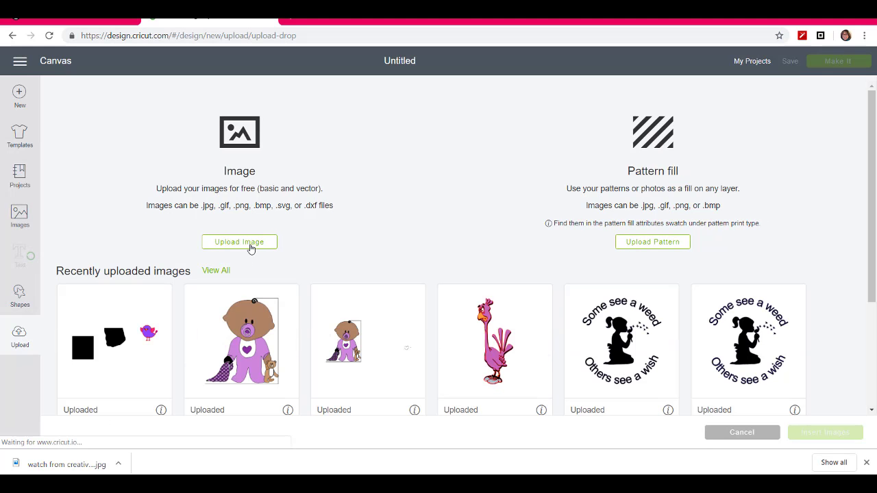
pyautogui.click(239, 242)
pyautogui.click(432, 258)
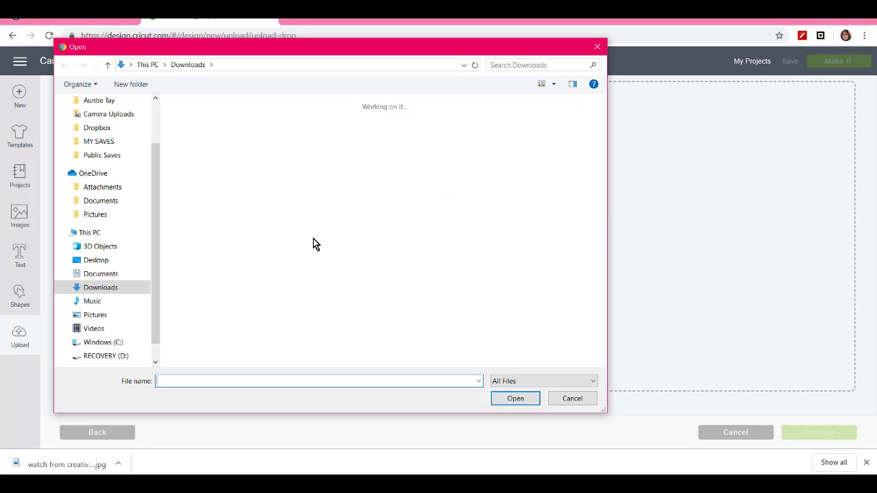
# Step: Find the Pink flower file in the Downloads folder and open it for upload
pyautogui.click(107, 66)
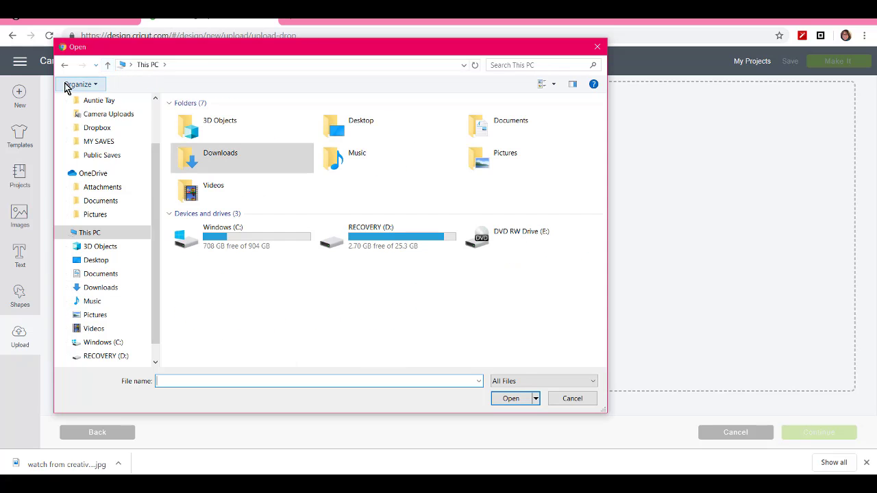
pyautogui.doubleClick(243, 159)
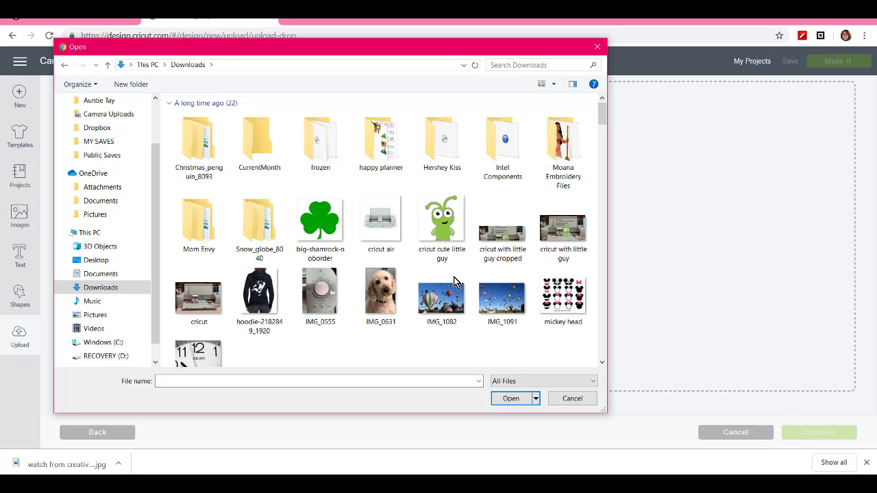
pyautogui.moveTo(601, 115); pyautogui.dragTo(585, 374)
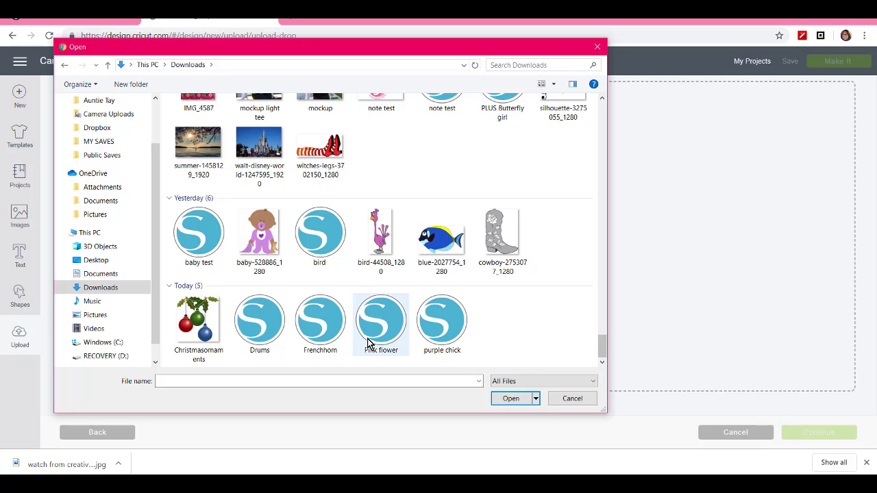
pyautogui.click(390, 339)
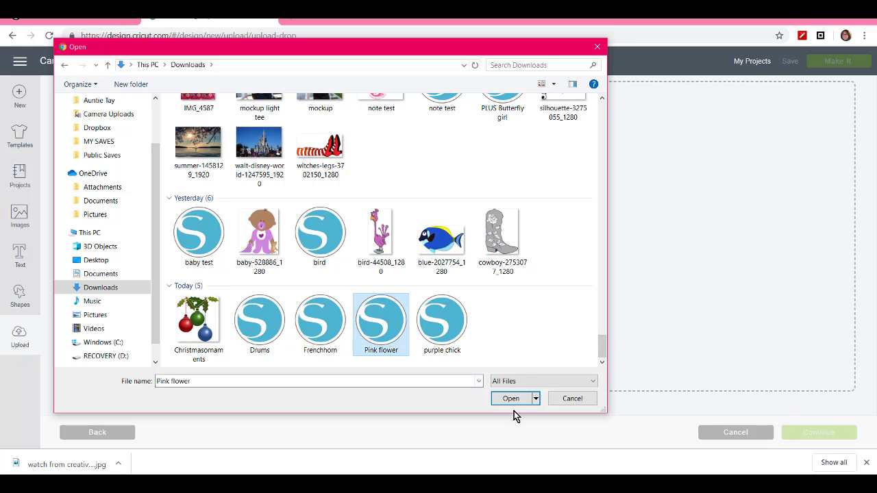
pyautogui.click(511, 400)
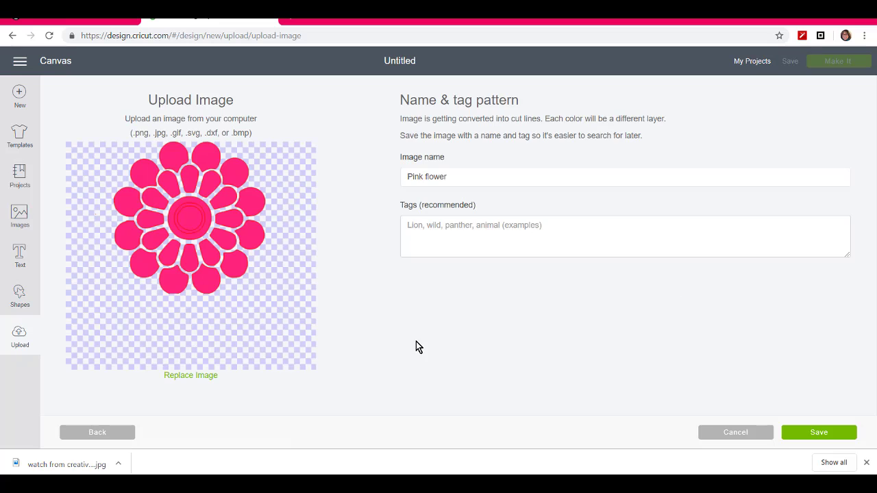
# Step: Save the uploaded Pink flower image and insert it onto the canvas
pyautogui.click(806, 438)
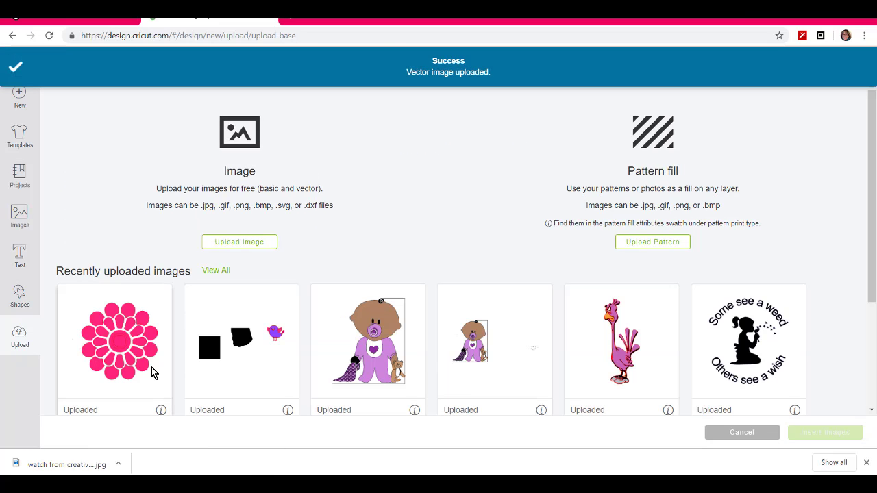
pyautogui.click(152, 374)
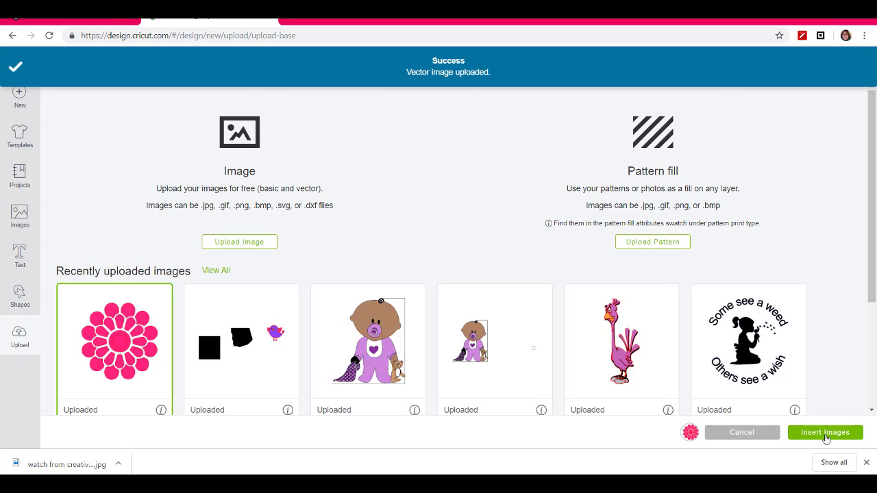
pyautogui.click(826, 432)
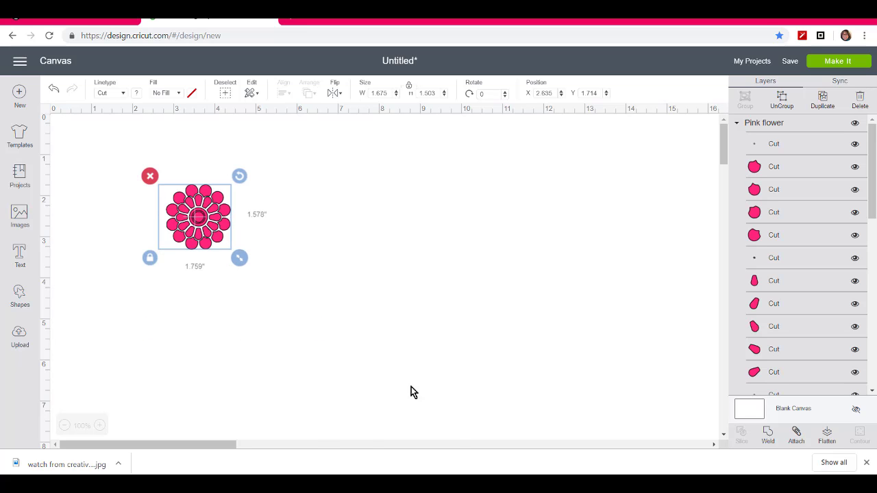
# Step: Enlarge the flower to about 7.34 by 6.59 inches and shift it slightly on the canvas
pyautogui.moveTo(411, 386); pyautogui.dragTo(471, 421)
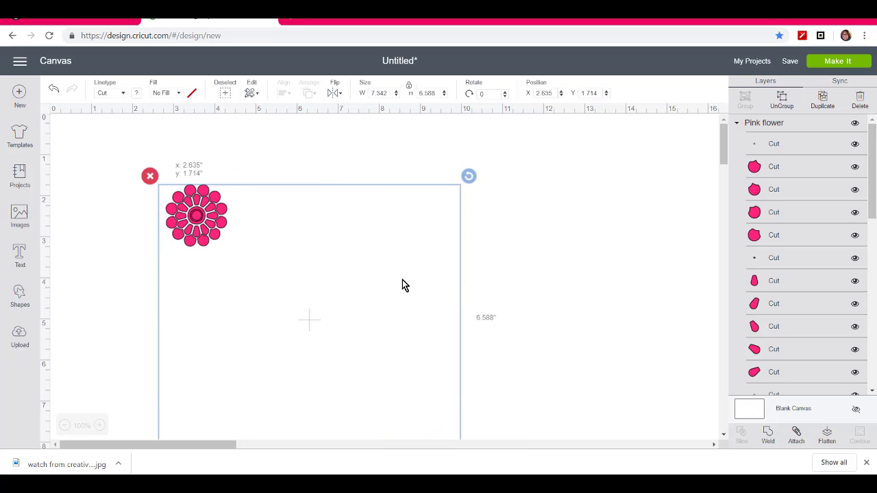
pyautogui.click(505, 292)
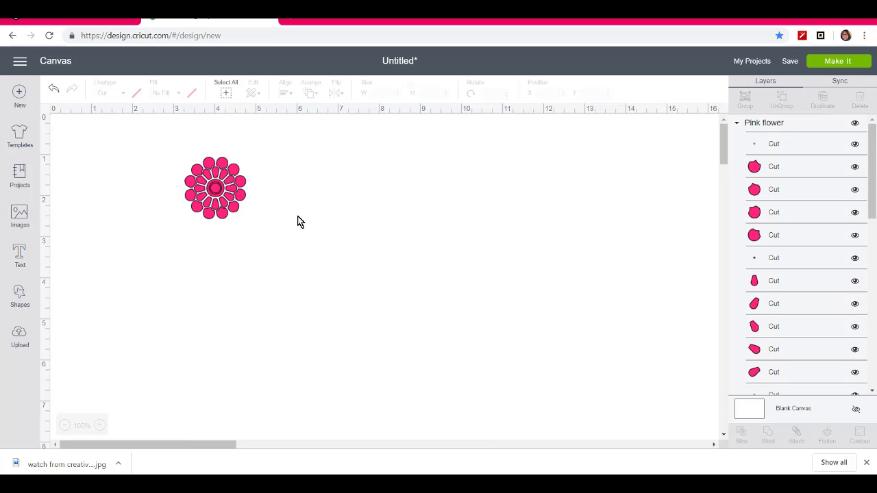
# Step: Attach all the flower's layers to keep their arrangement and send the project to Make It
pyautogui.click(244, 196)
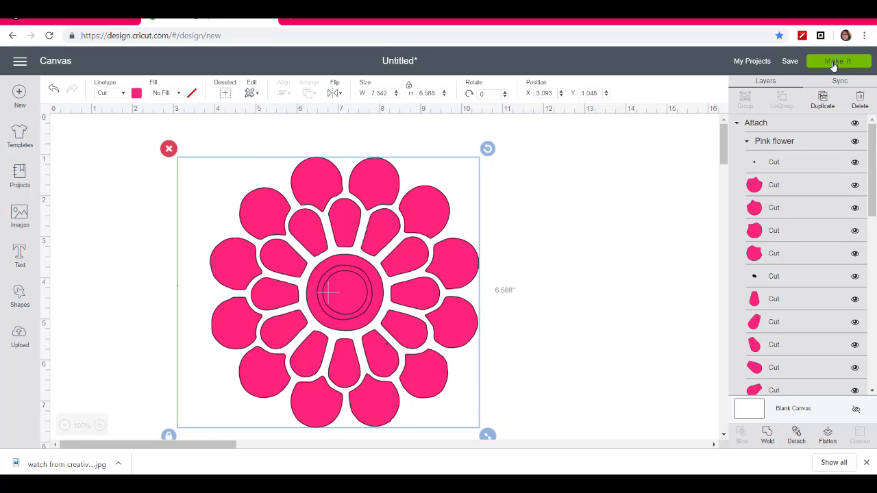
pyautogui.click(834, 66)
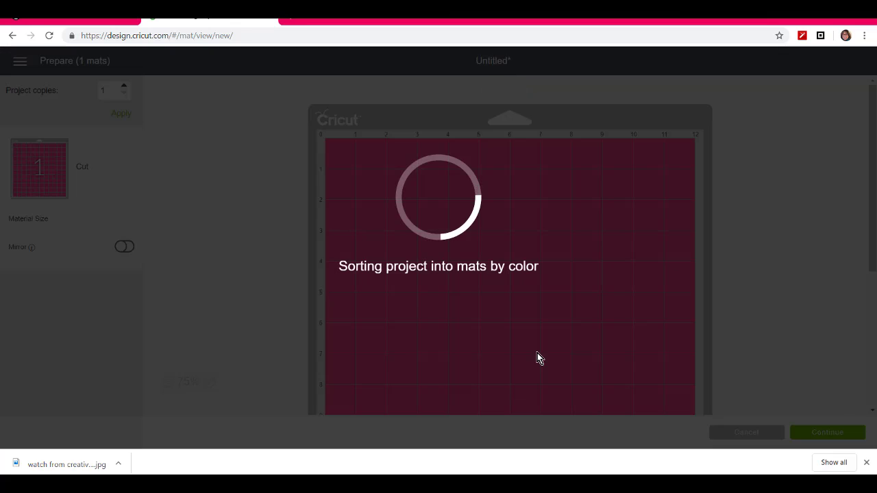